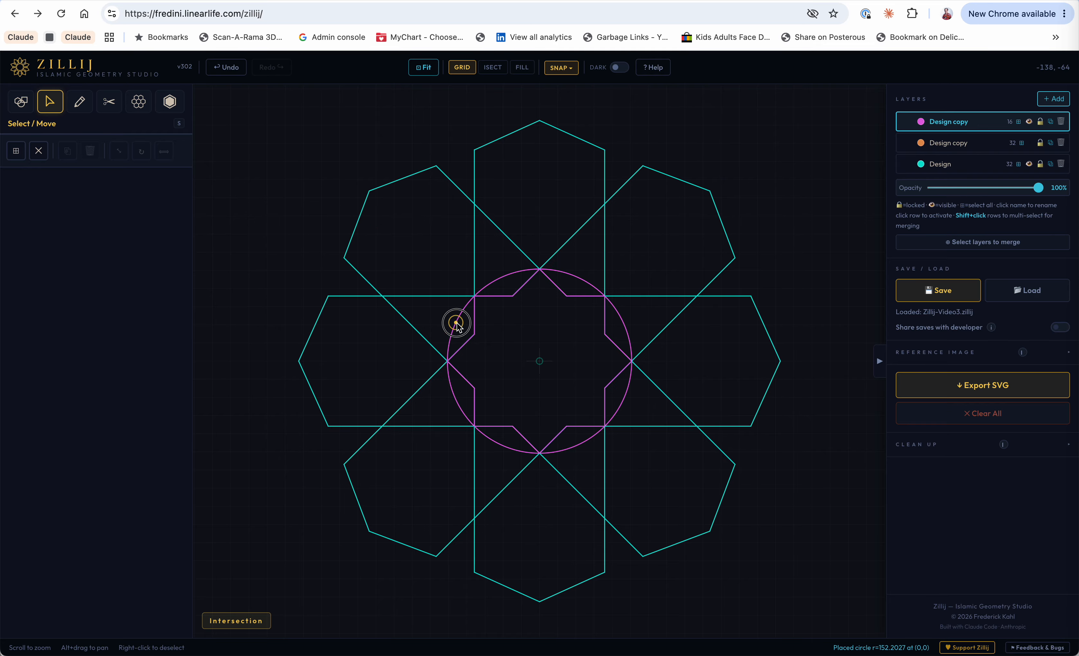
pyautogui.click(456, 325)
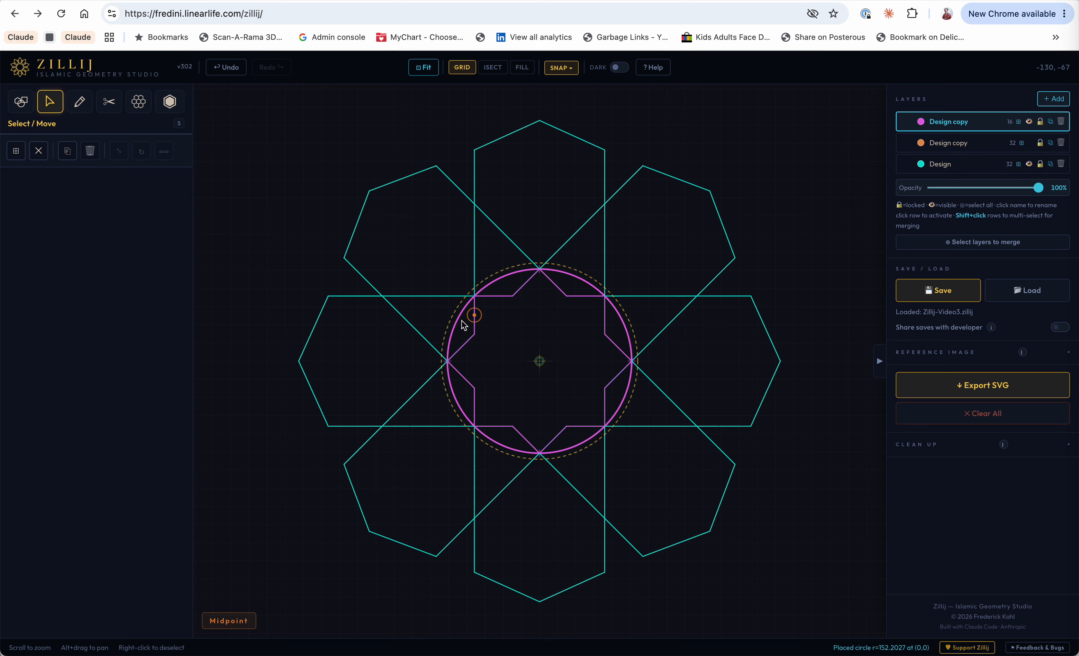
pyautogui.click(457, 326)
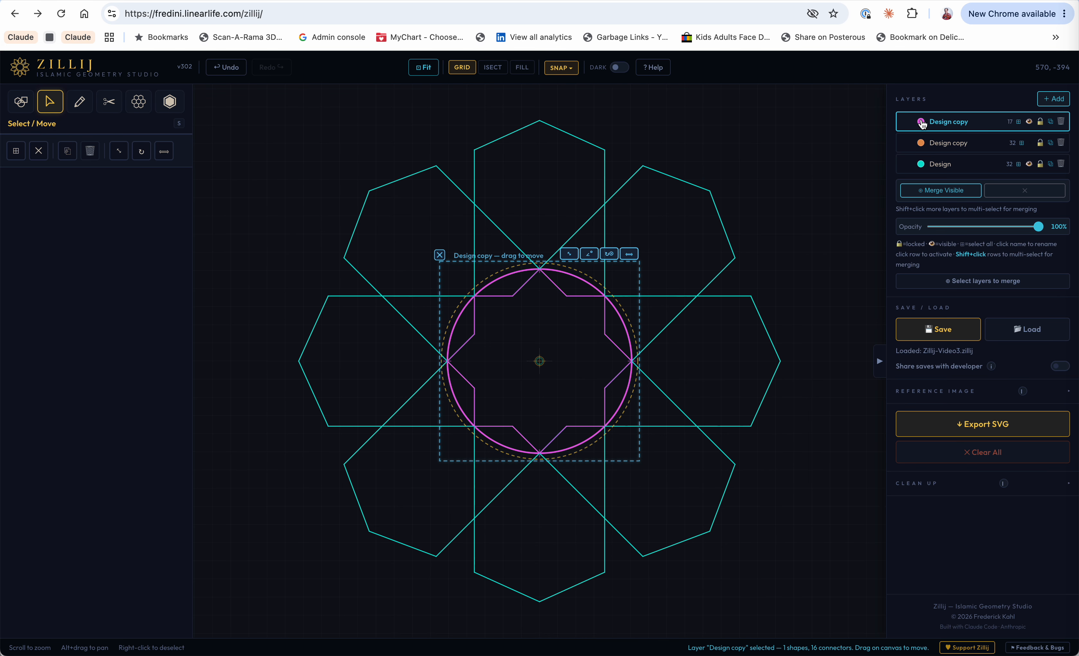
pyautogui.rightClick(792, 262)
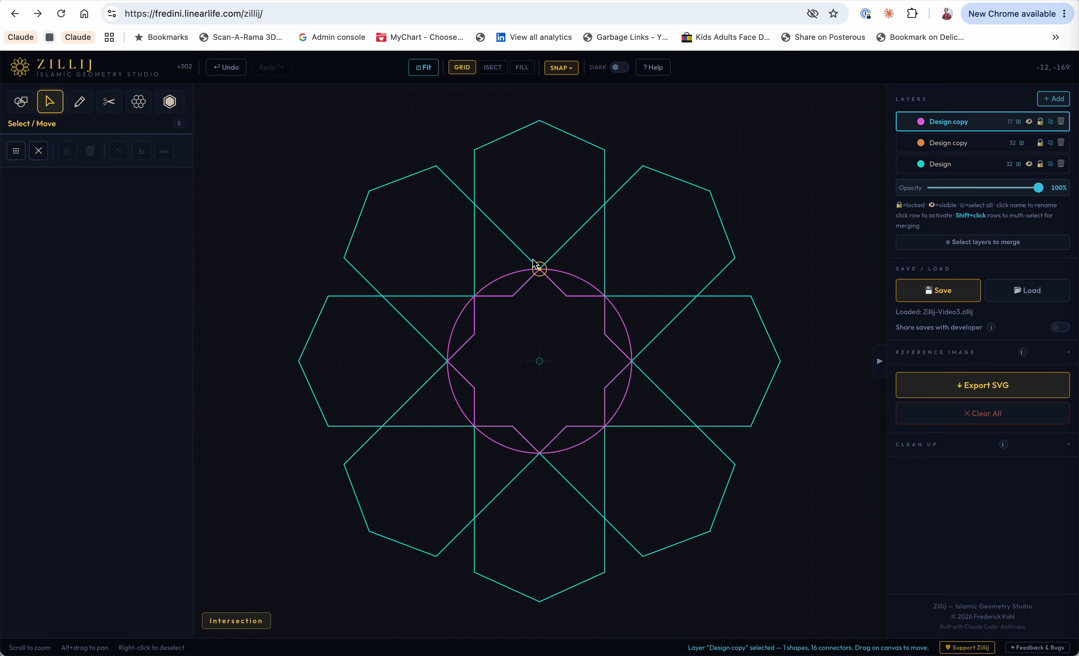
# Delete the magenta circle around the central star, and undo the deletion
pyautogui.click(561, 277)
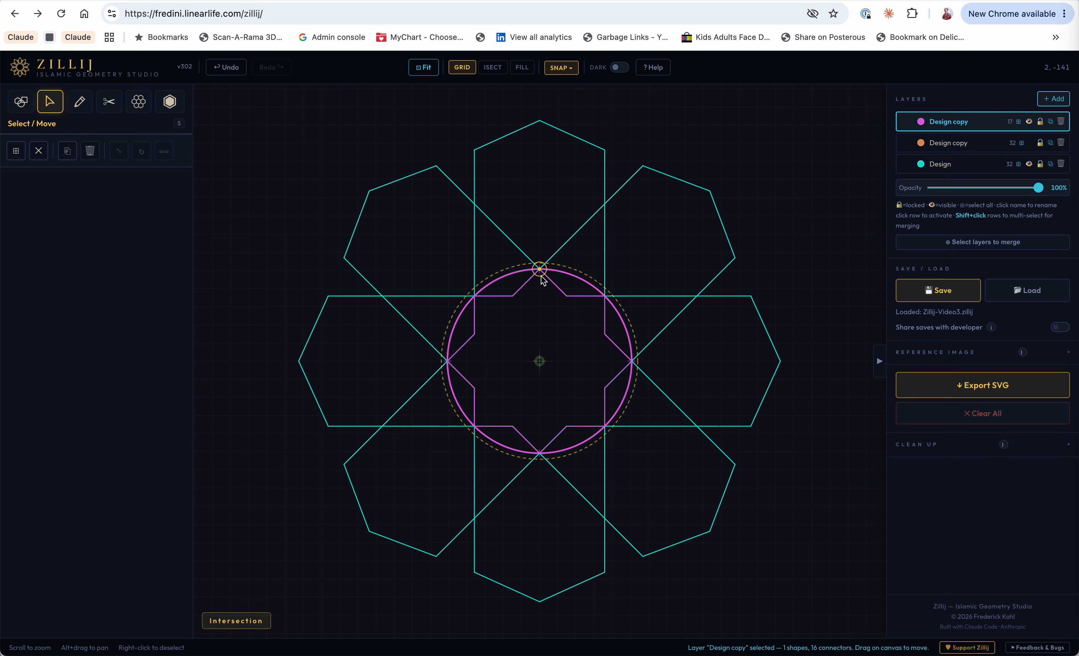
pyautogui.press('Delete')
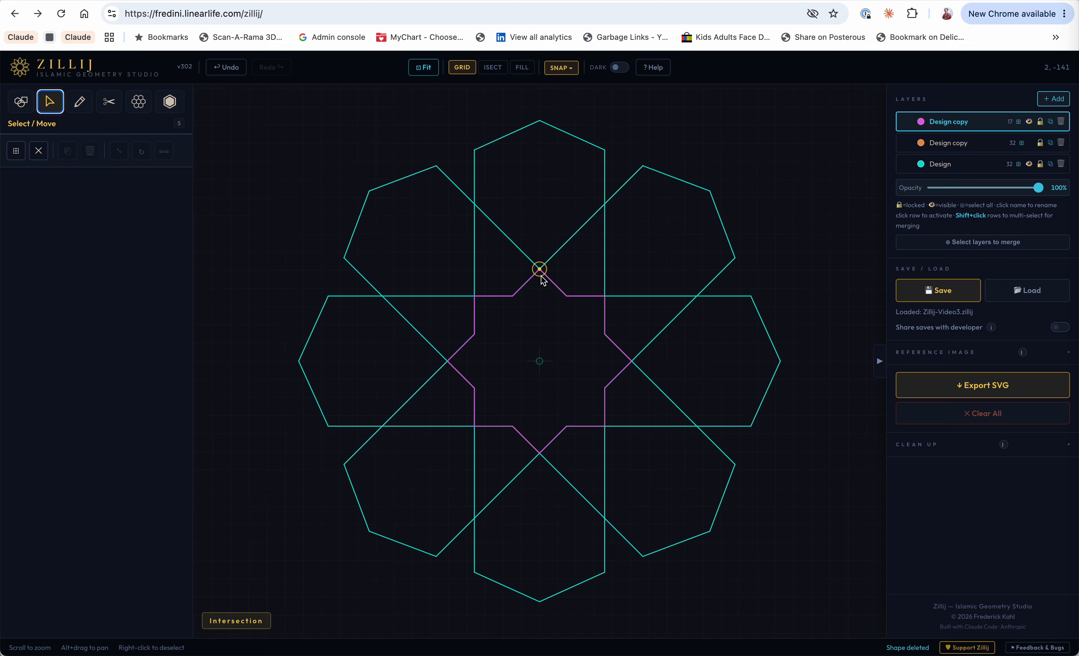
pyautogui.hotkey('ctrl', 'z')
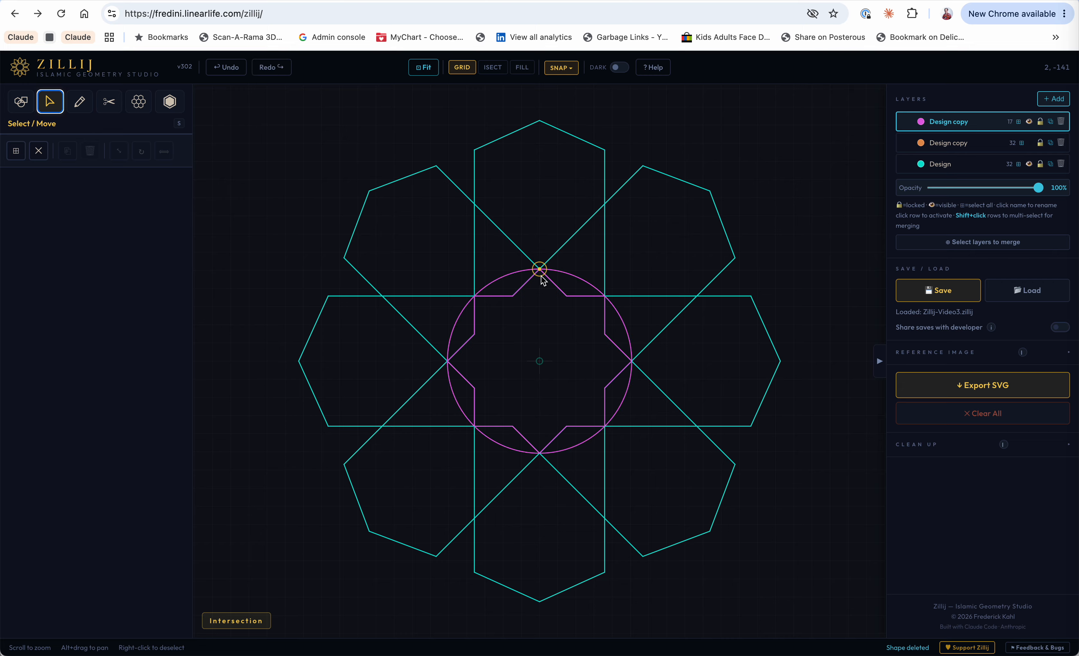
# Cut away one upper-left and two lower-left arc segments of the magenta circle around the star
pyautogui.click(117, 109)
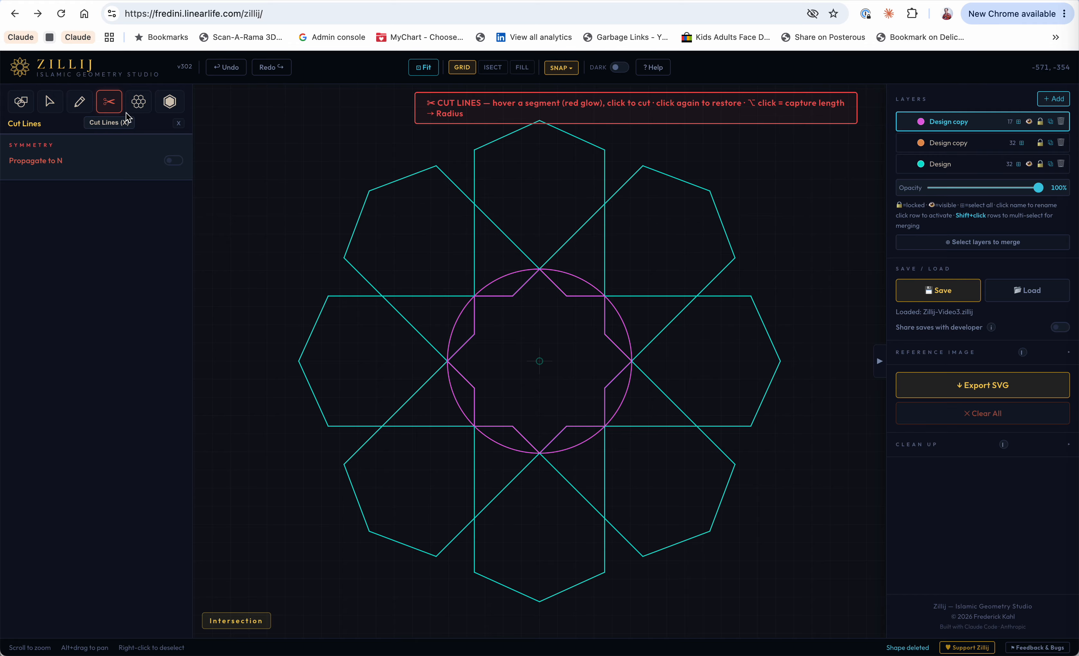
pyautogui.click(509, 278)
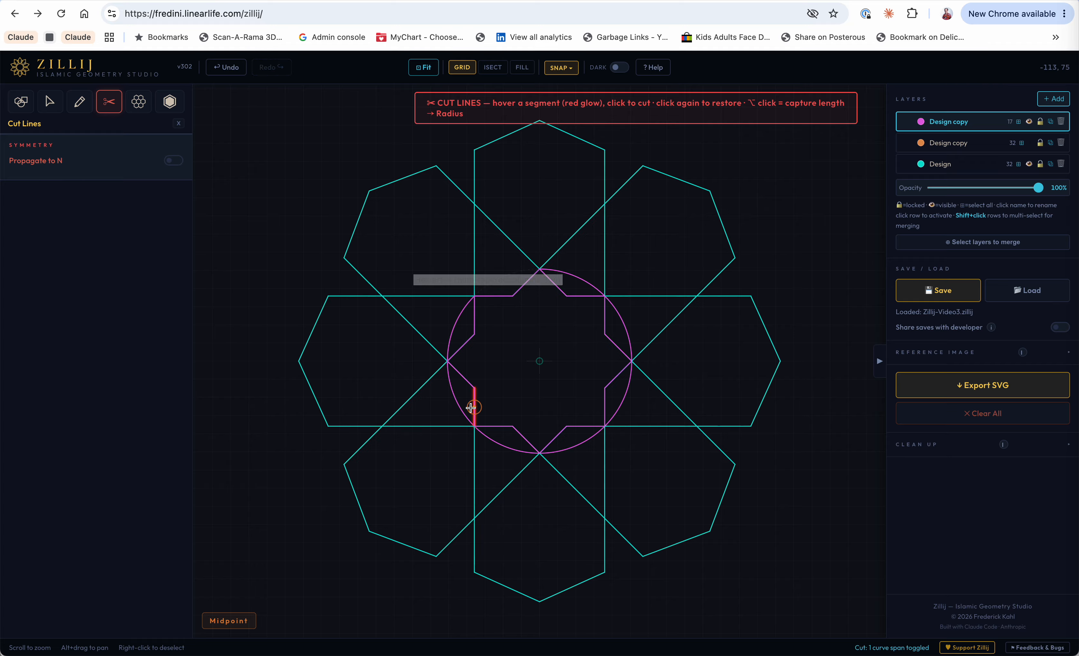
pyautogui.click(460, 405)
pyautogui.click(500, 444)
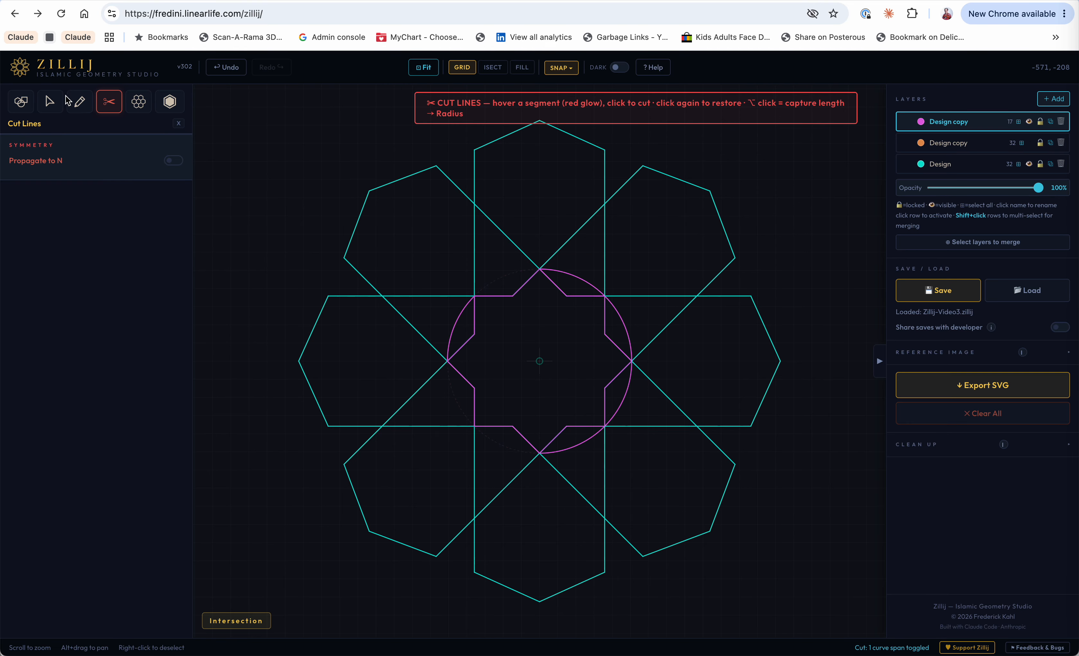
# Delete the remaining arcs of the magenta circle so only the star is left on its layer
pyautogui.click(56, 107)
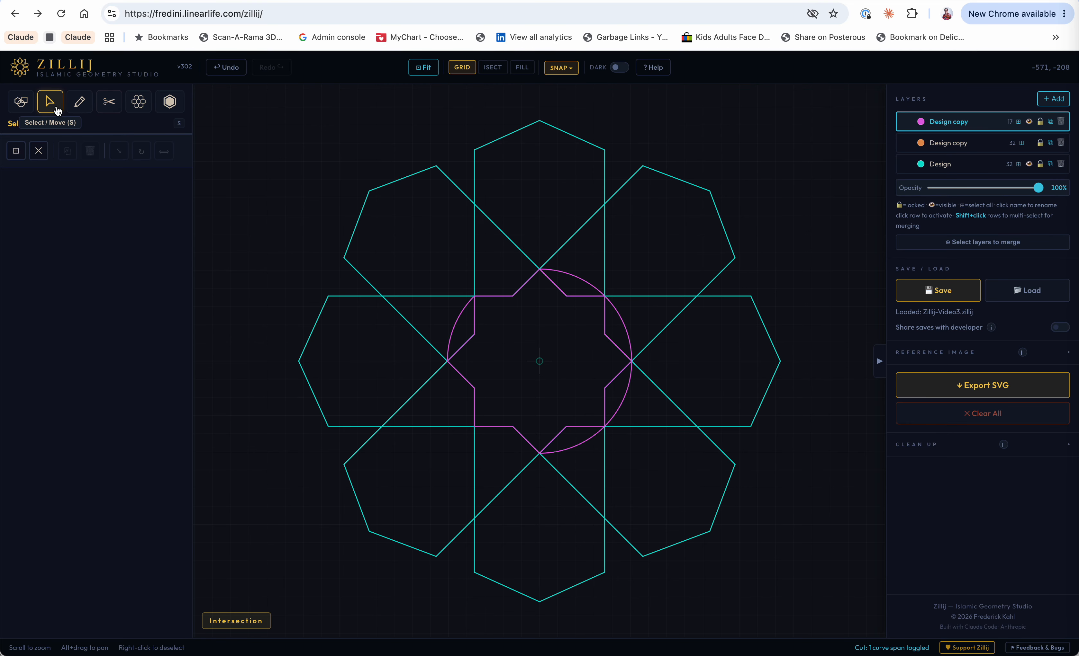
pyautogui.click(454, 326)
pyautogui.press('Delete')
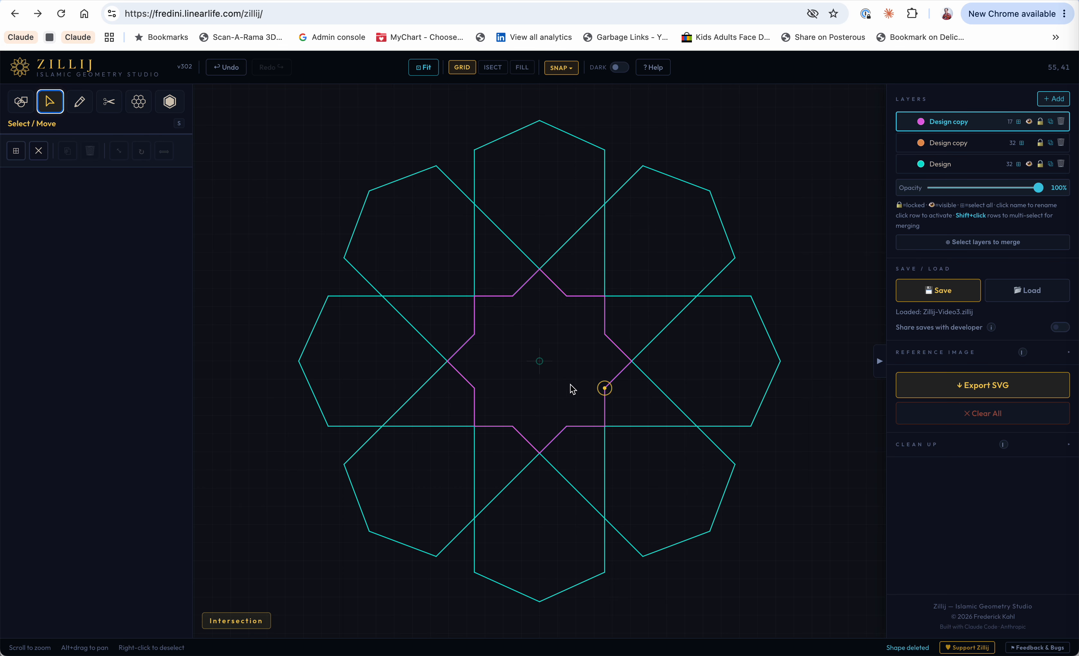
pyautogui.click(474, 334)
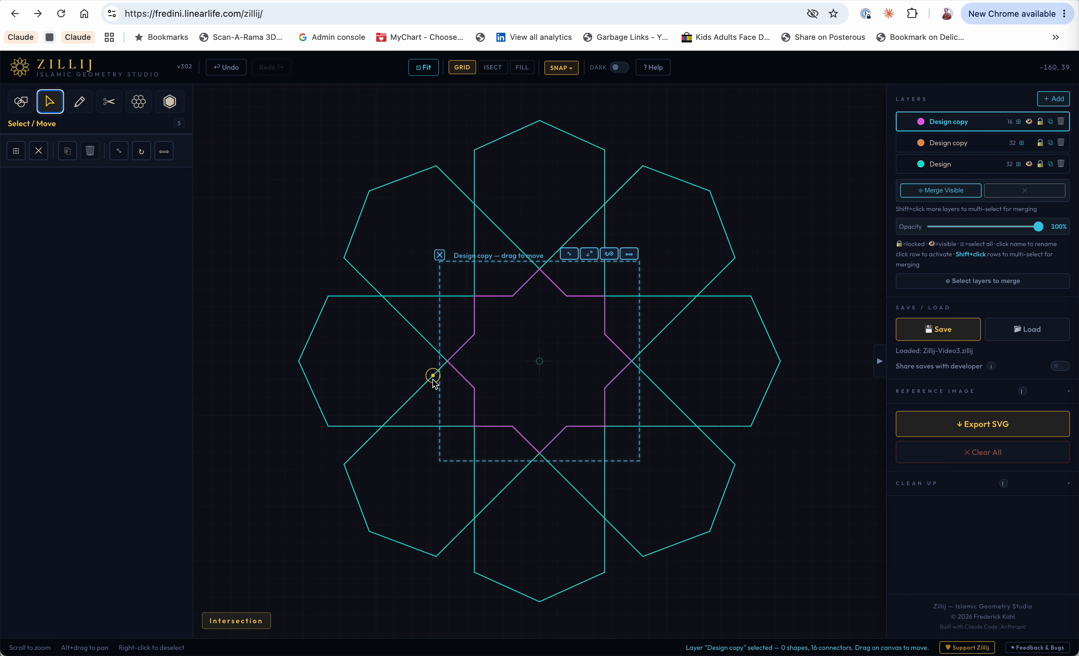
pyautogui.rightClick(278, 233)
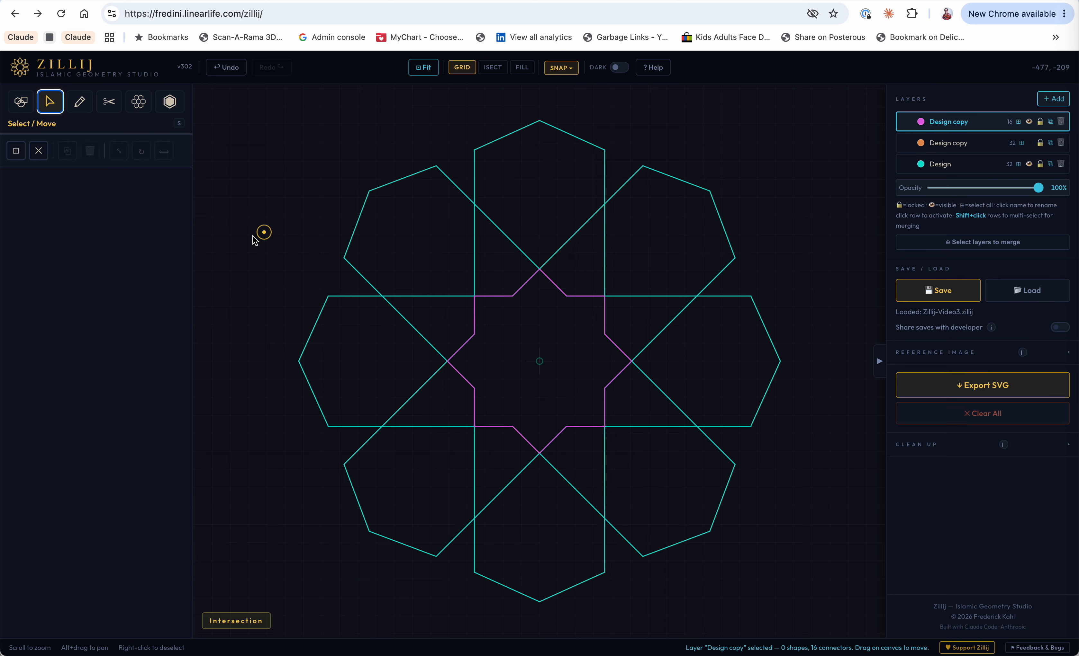
# Scale the magenta star layer about the origin until its upper-right corner meets the outer petal vertex, +161.3%, and undo the scaling
pyautogui.click(16, 152)
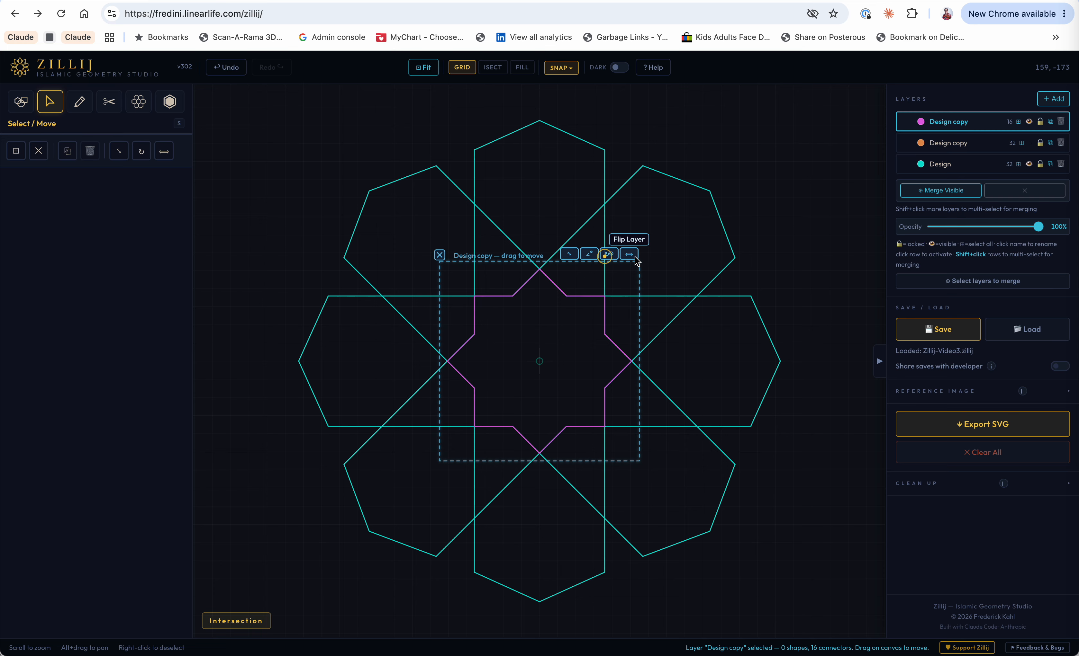
pyautogui.click(570, 254)
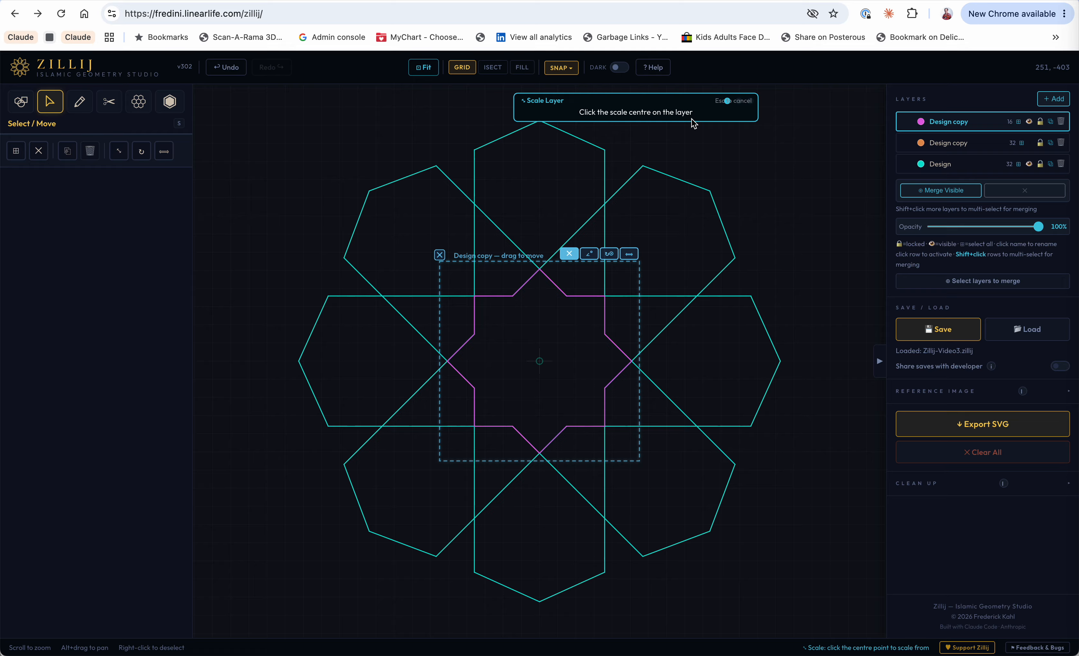
pyautogui.click(545, 363)
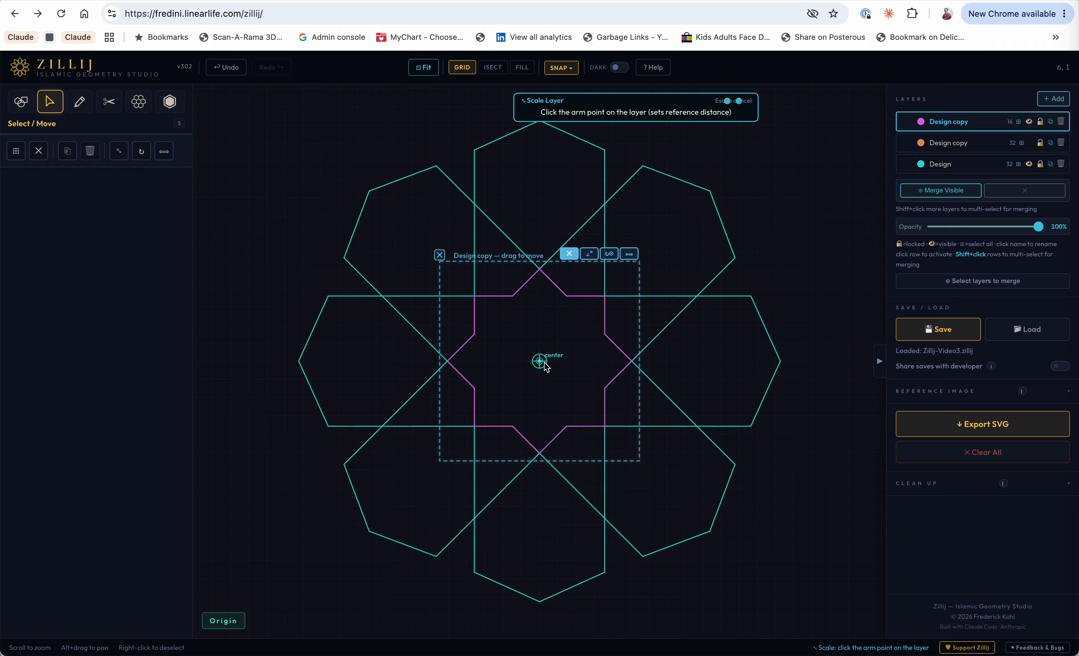
pyautogui.click(604, 296)
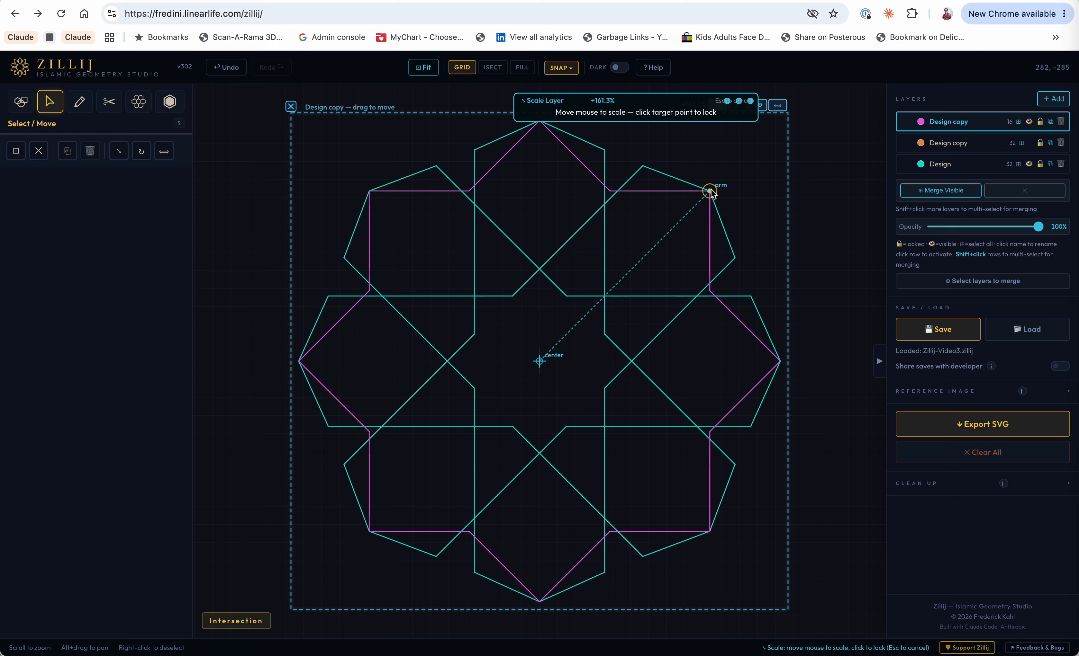
pyautogui.click(709, 191)
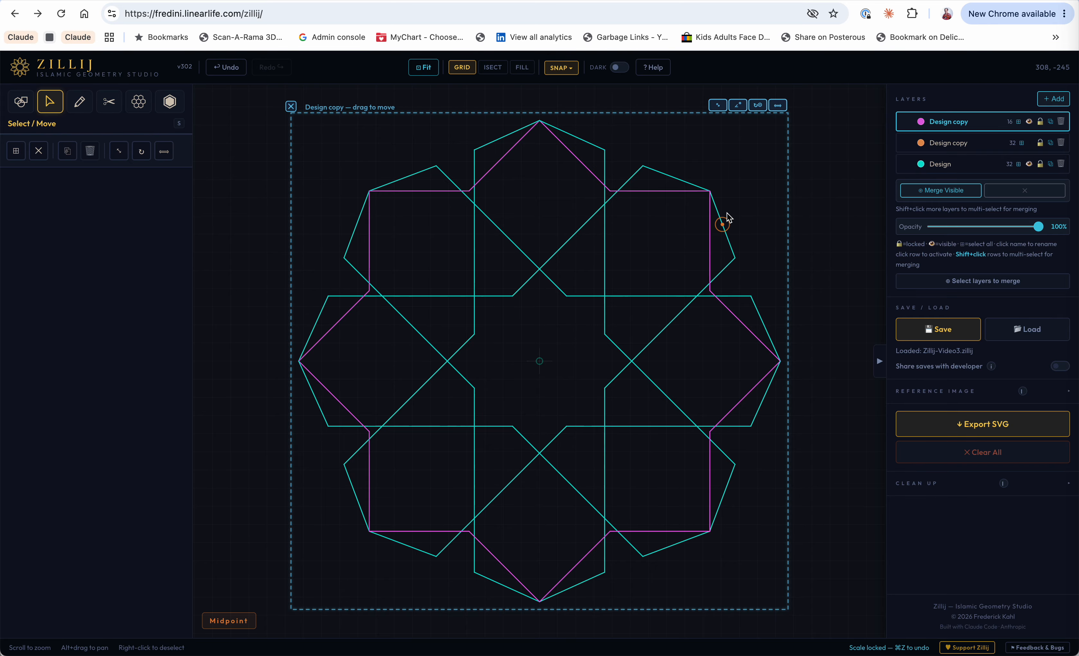
pyautogui.press('super+z')
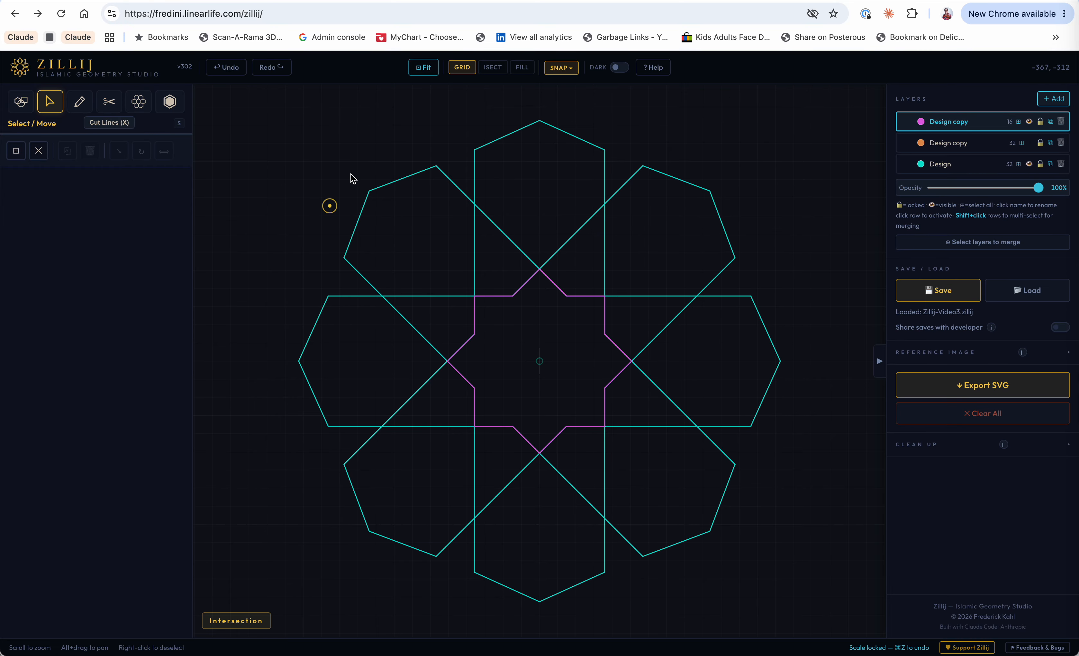
# Rotate the magenta star layer by 22.5 degrees around the origin
pyautogui.click(486, 304)
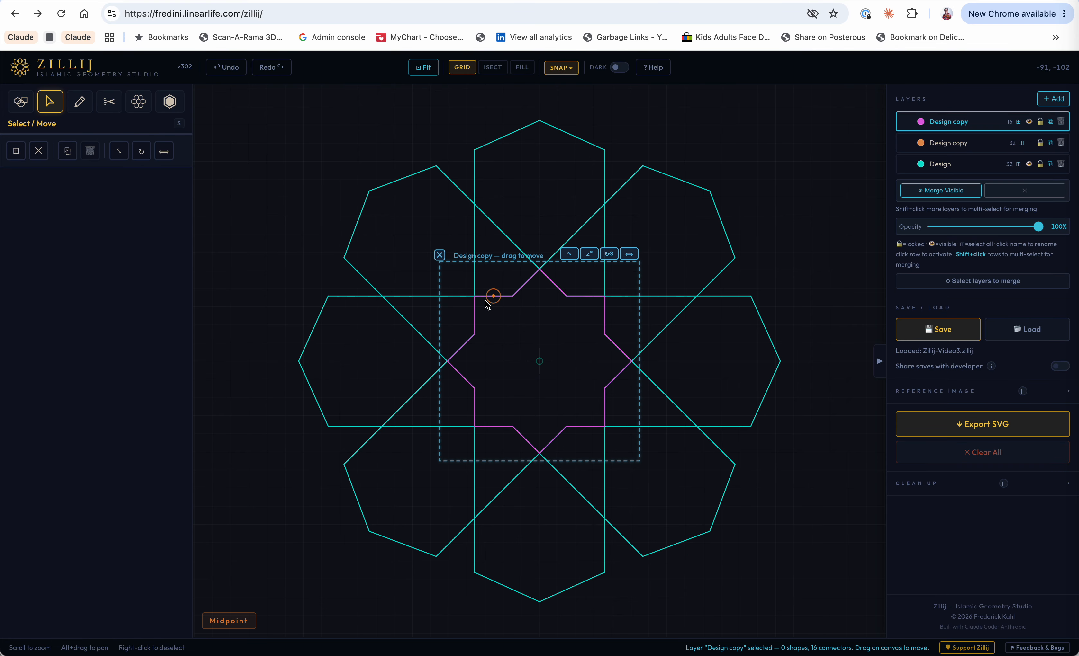
pyautogui.click(590, 255)
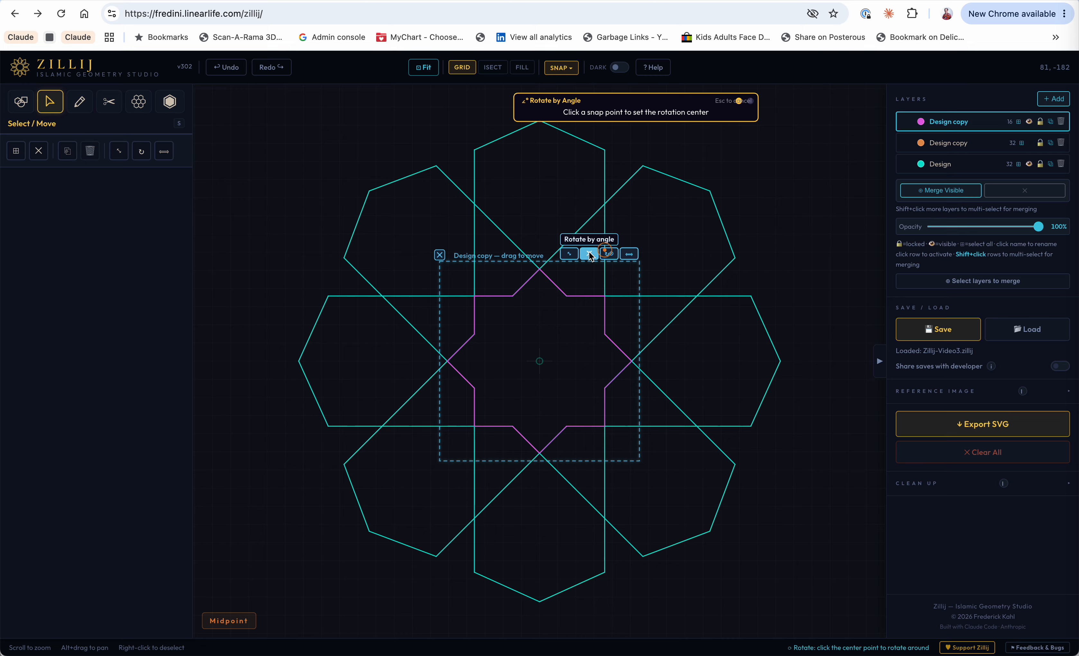
pyautogui.click(540, 362)
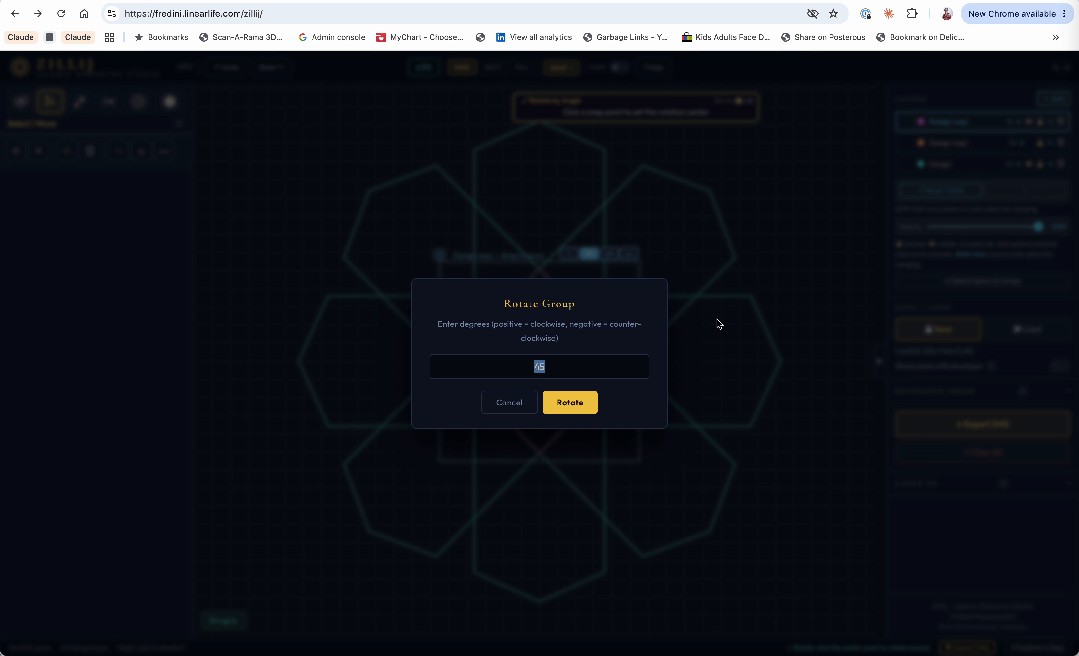
pyautogui.write('22.5')
pyautogui.press('Return')
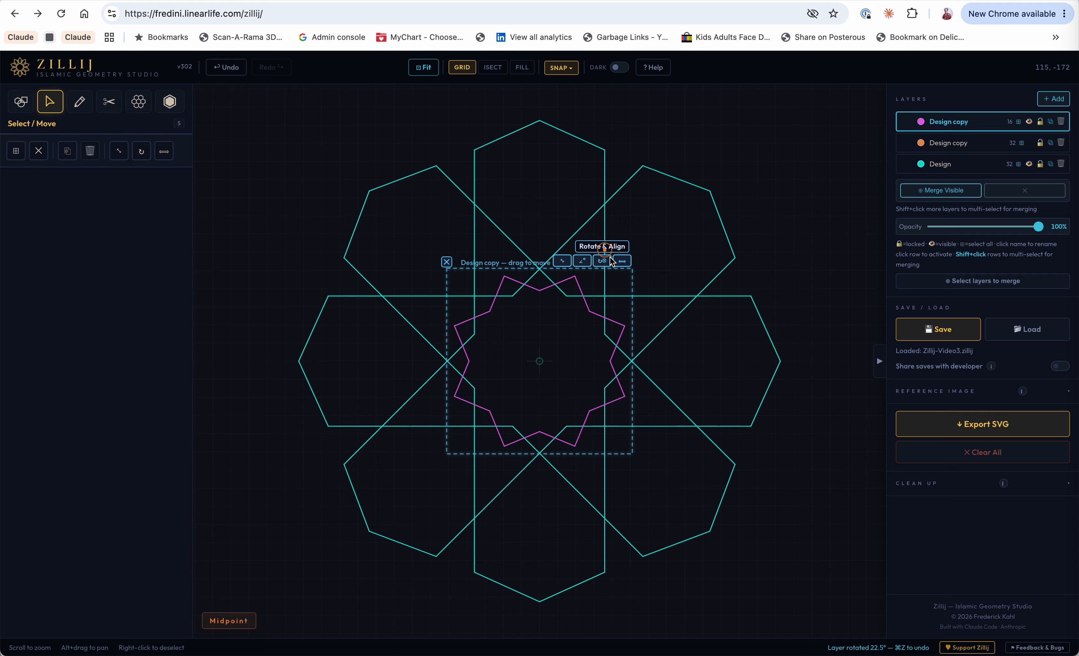
# Rotate and align the star layer about the origin, aiming its tip just right of vertical at the teal intersection straight above the centre
pyautogui.click(142, 151)
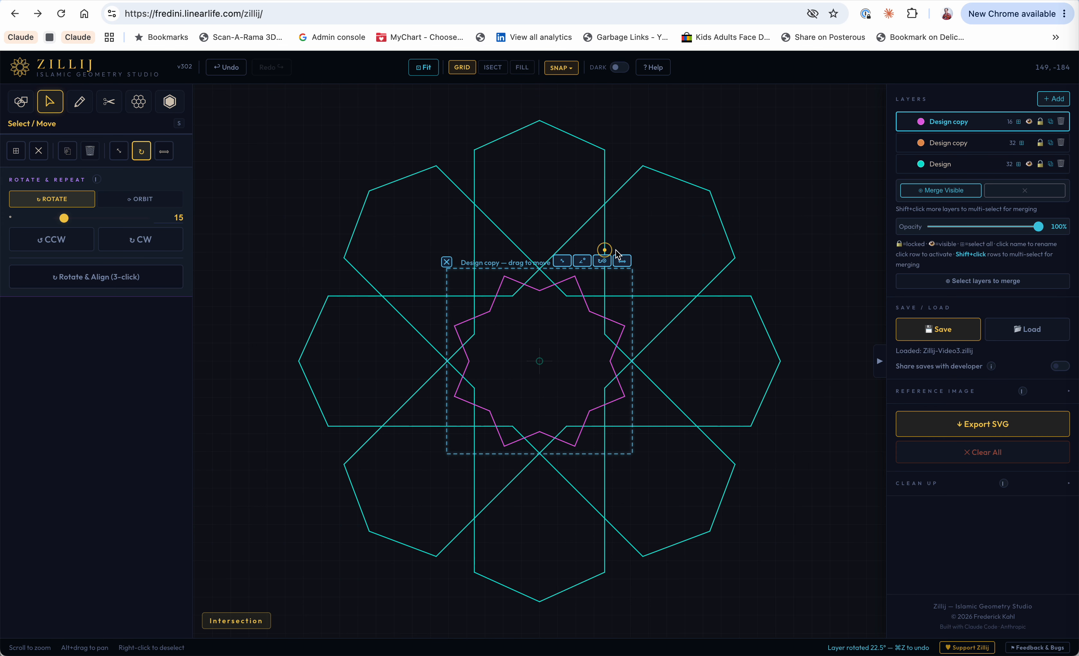
pyautogui.click(602, 261)
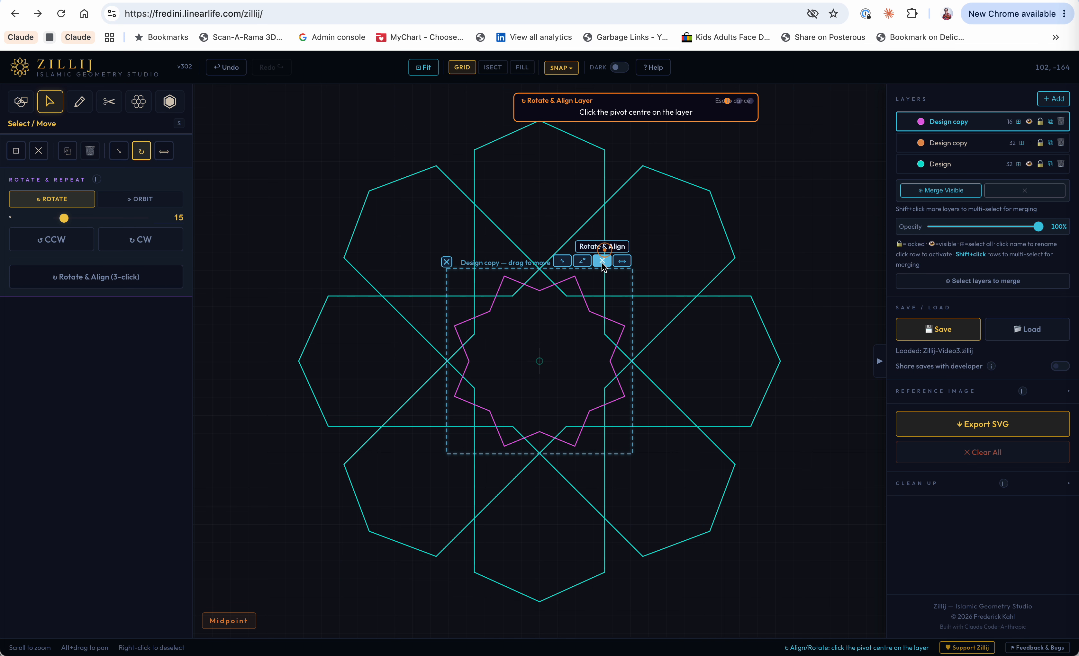
pyautogui.click(539, 362)
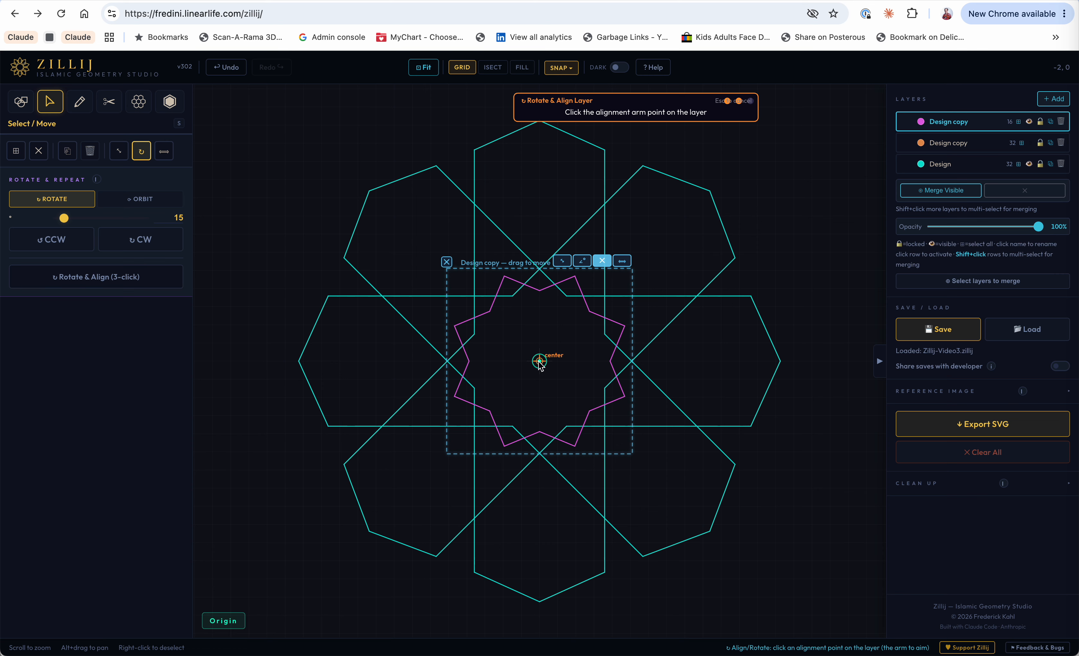
pyautogui.click(575, 277)
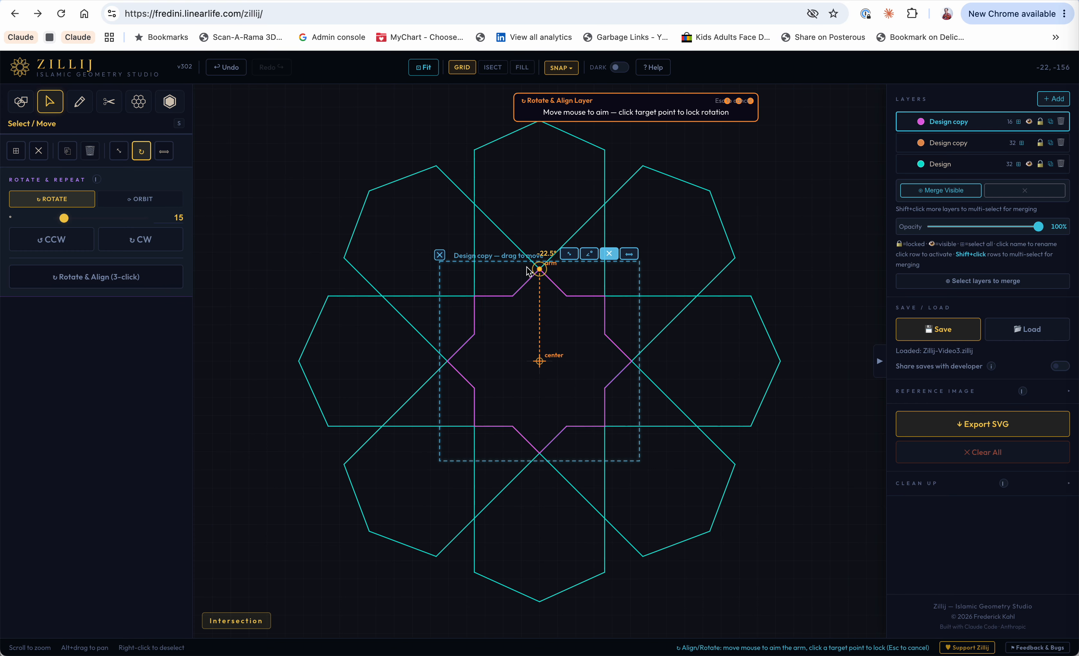
pyautogui.click(543, 270)
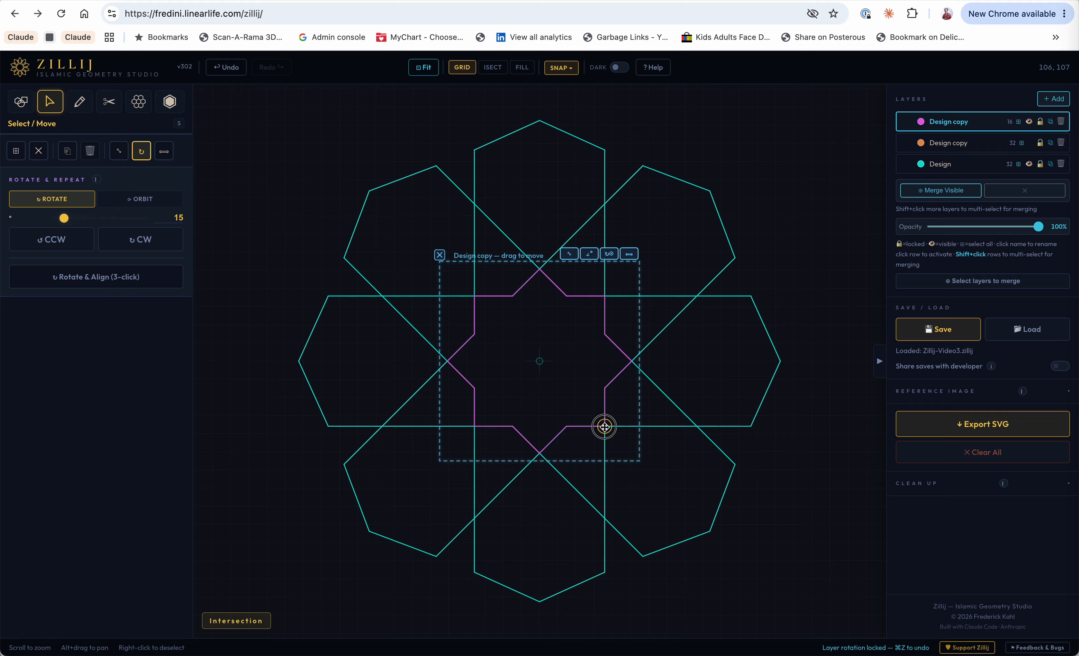
# Move the magenta star layer so its lower-right corner sits on the outer vertex of the teal pattern's upper-left petal
pyautogui.moveTo(604, 427); pyautogui.dragTo(365, 206)
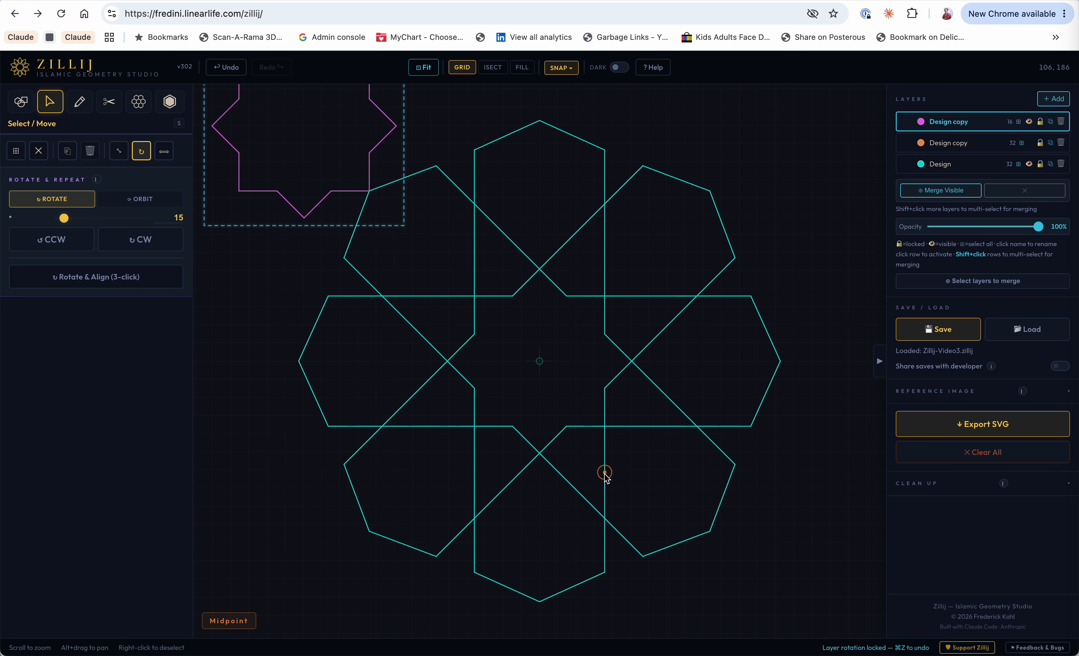
pyautogui.scroll(-2, 604, 478)
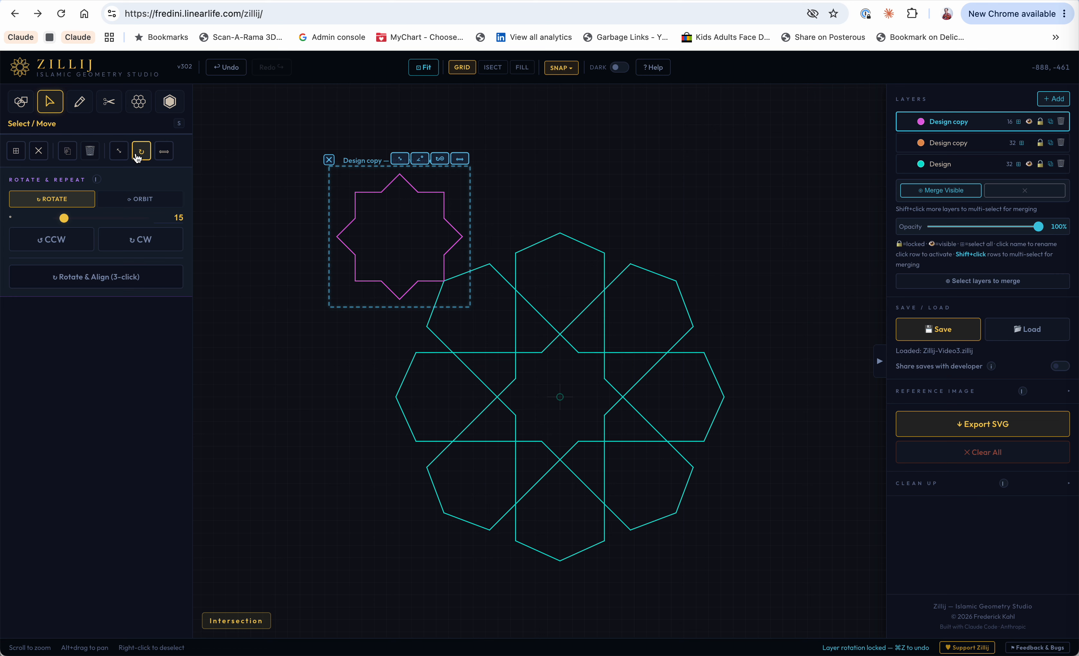
# Orbit the magenta star around the origin with 8 copies and deselect the layer
pyautogui.click(140, 199)
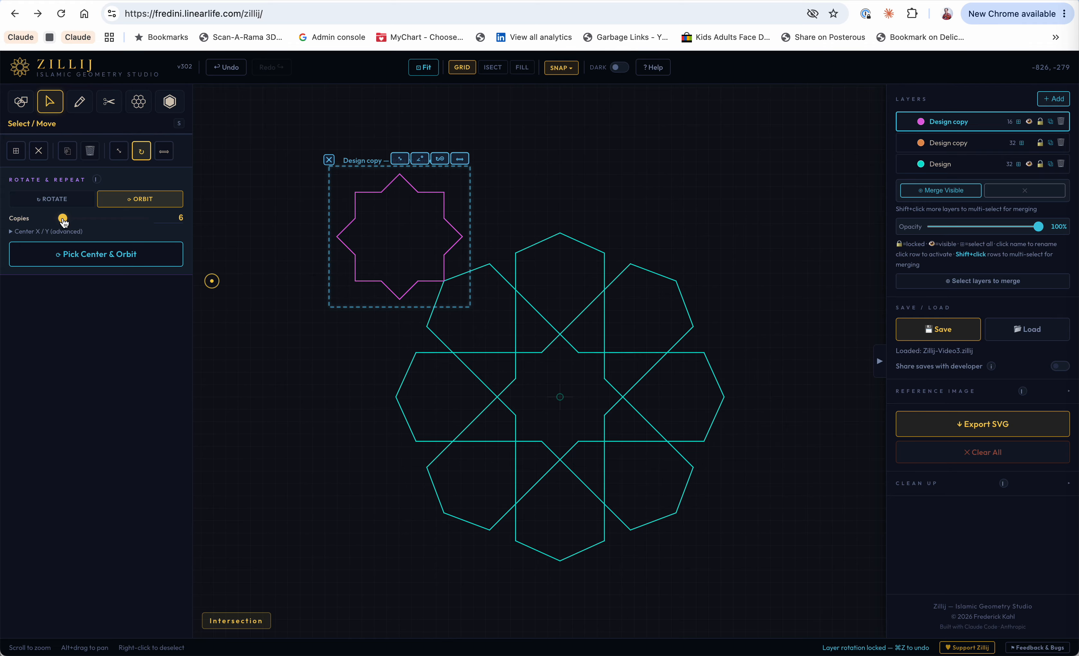
pyautogui.moveTo(63, 218); pyautogui.dragTo(66, 218)
pyautogui.click(141, 257)
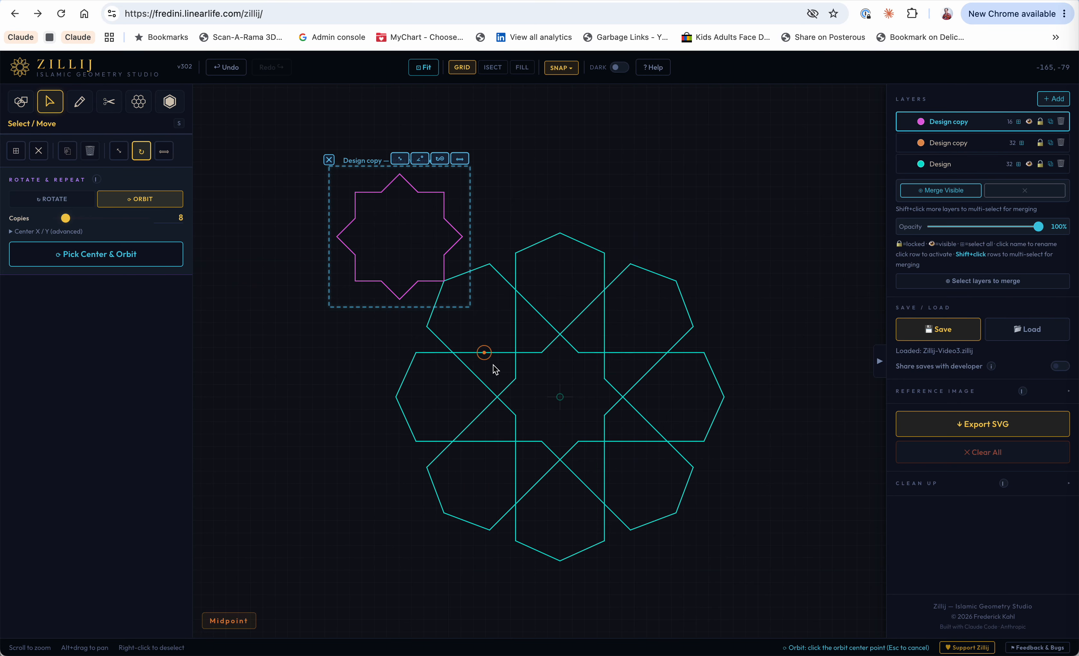
pyautogui.click(561, 398)
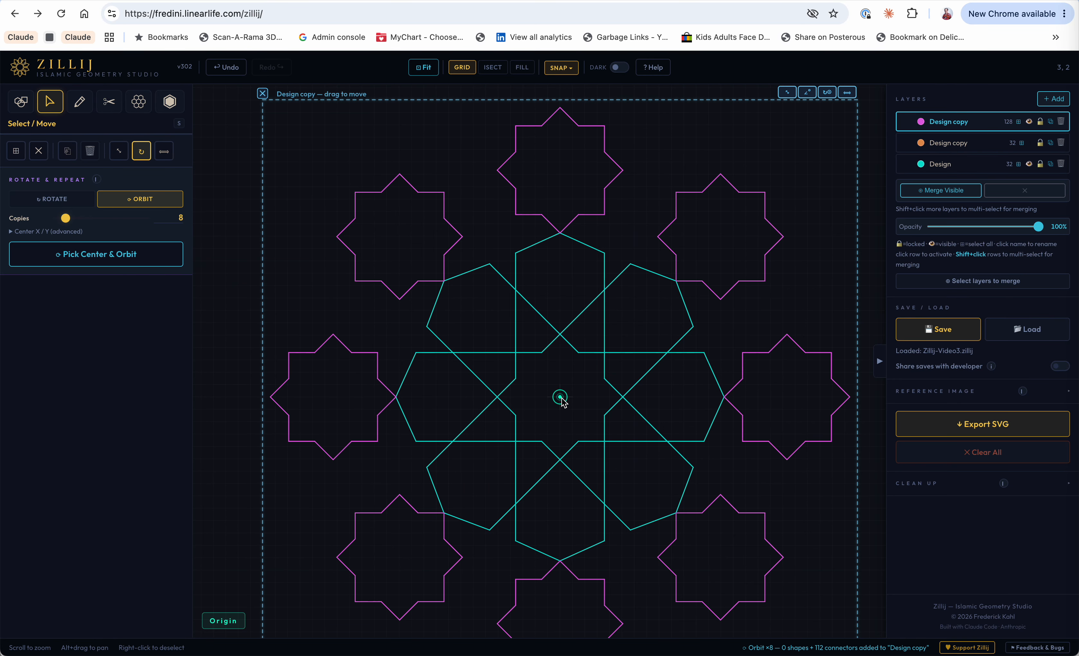
pyautogui.scroll(-5, 561, 398)
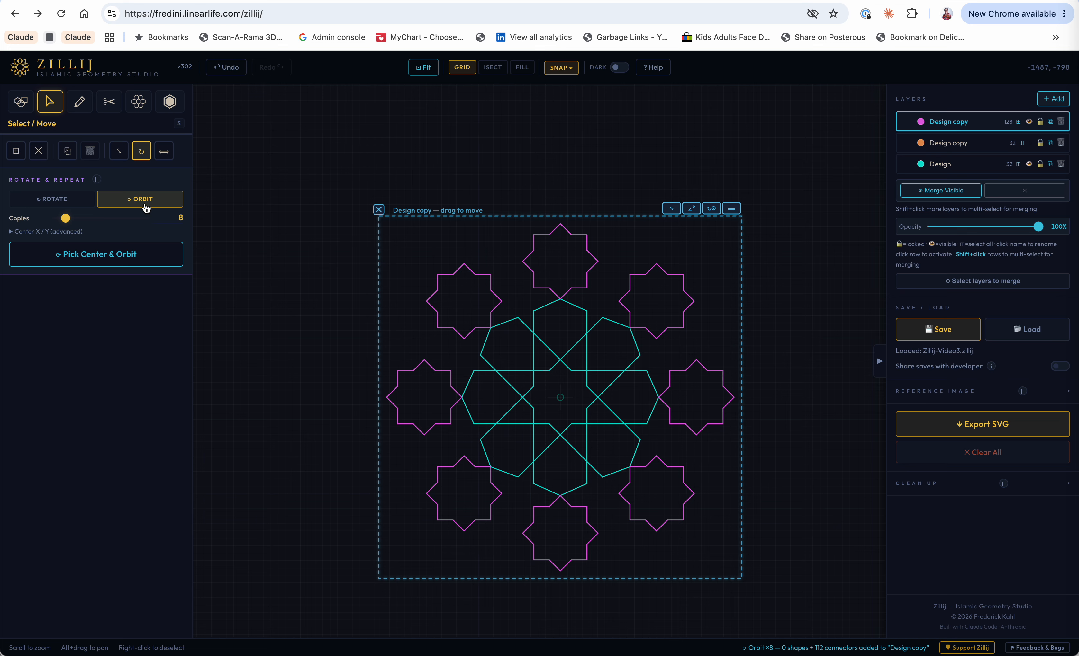
pyautogui.click(420, 185)
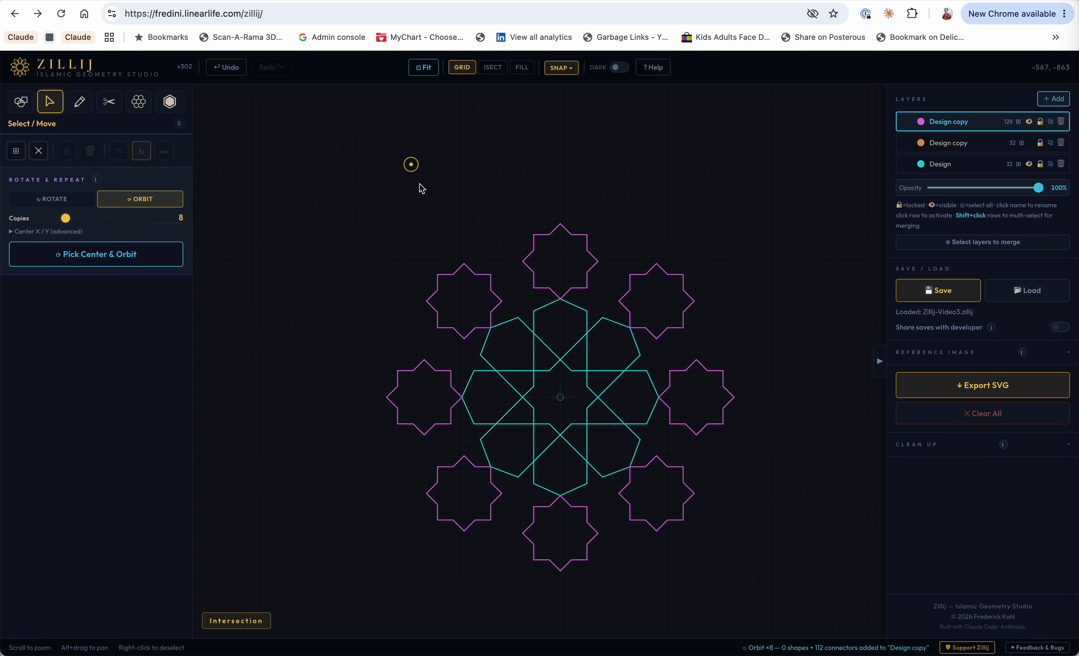
# Hide the magenta star layer, show the orange pattern layer and select the orange pattern
pyautogui.click(1030, 122)
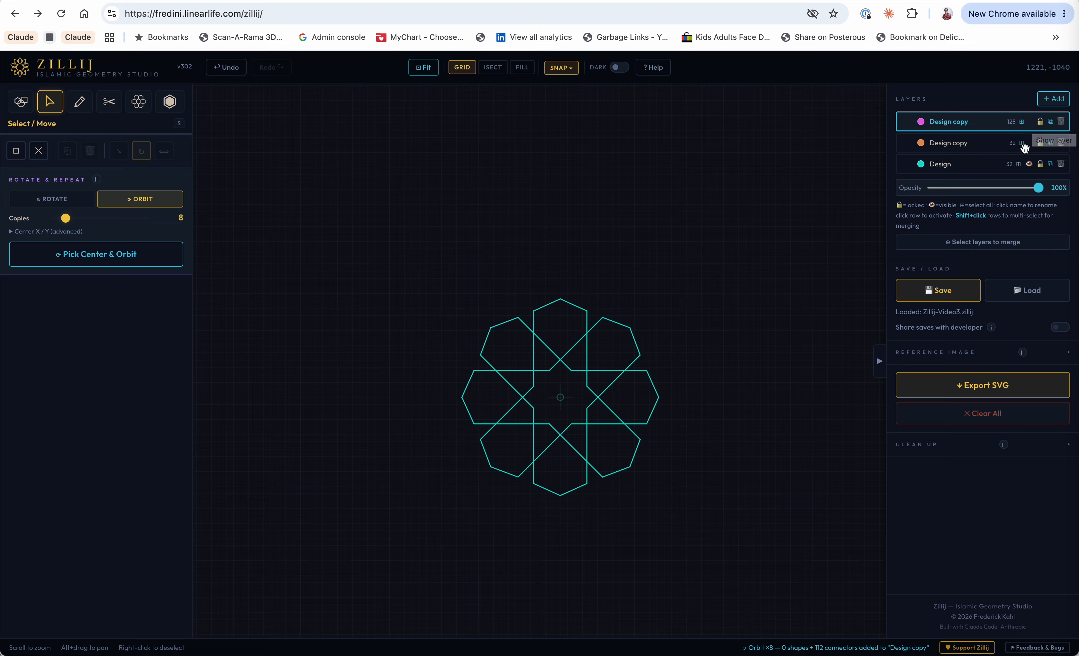
pyautogui.click(1029, 143)
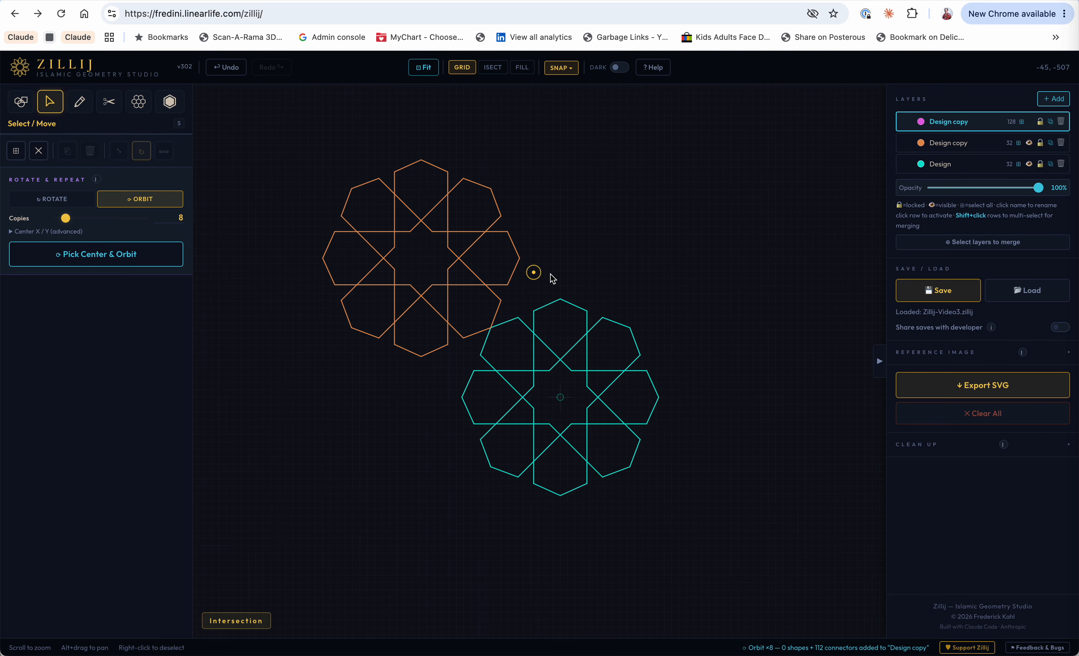
pyautogui.click(419, 298)
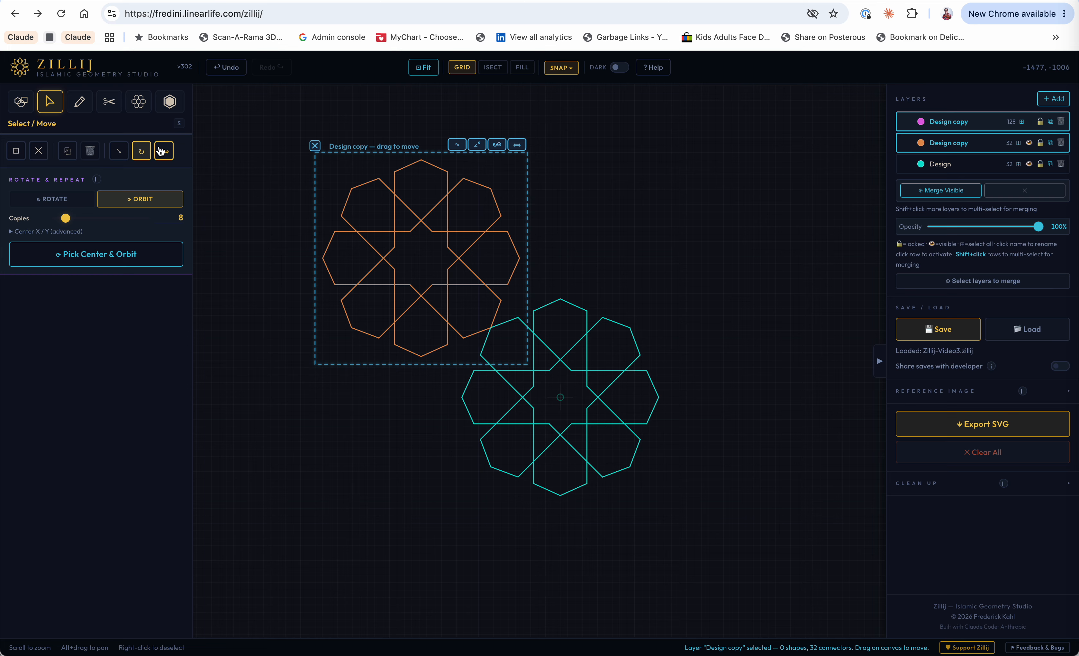
# Flip the orange pattern layer about the origin horizontally, vertically and once more horizontally
pyautogui.click(514, 145)
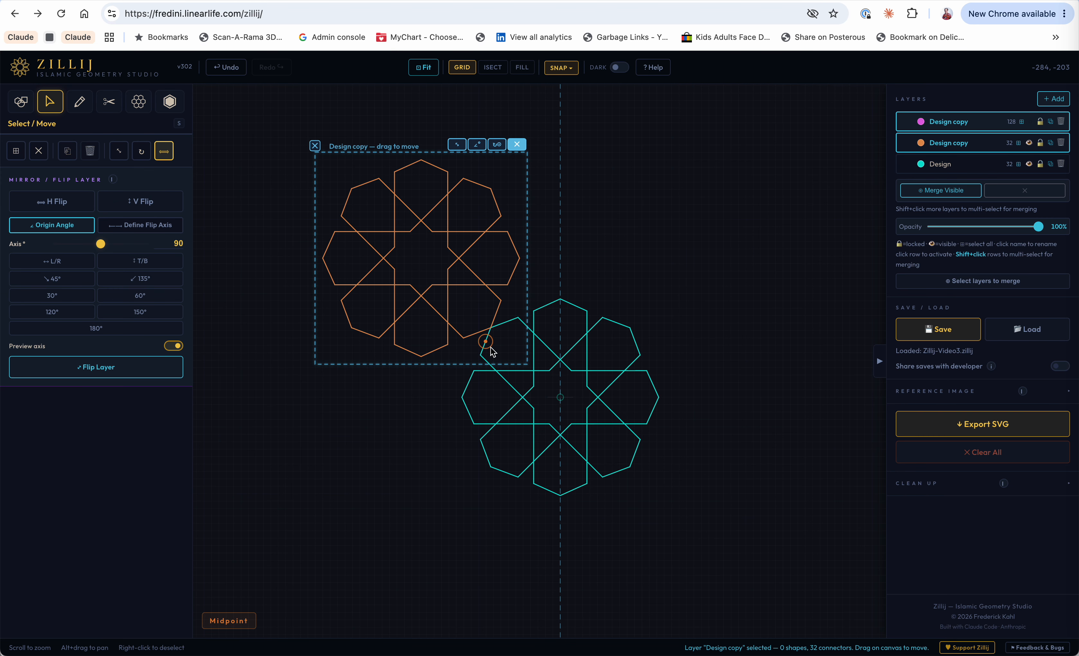
pyautogui.click(65, 204)
pyautogui.click(142, 205)
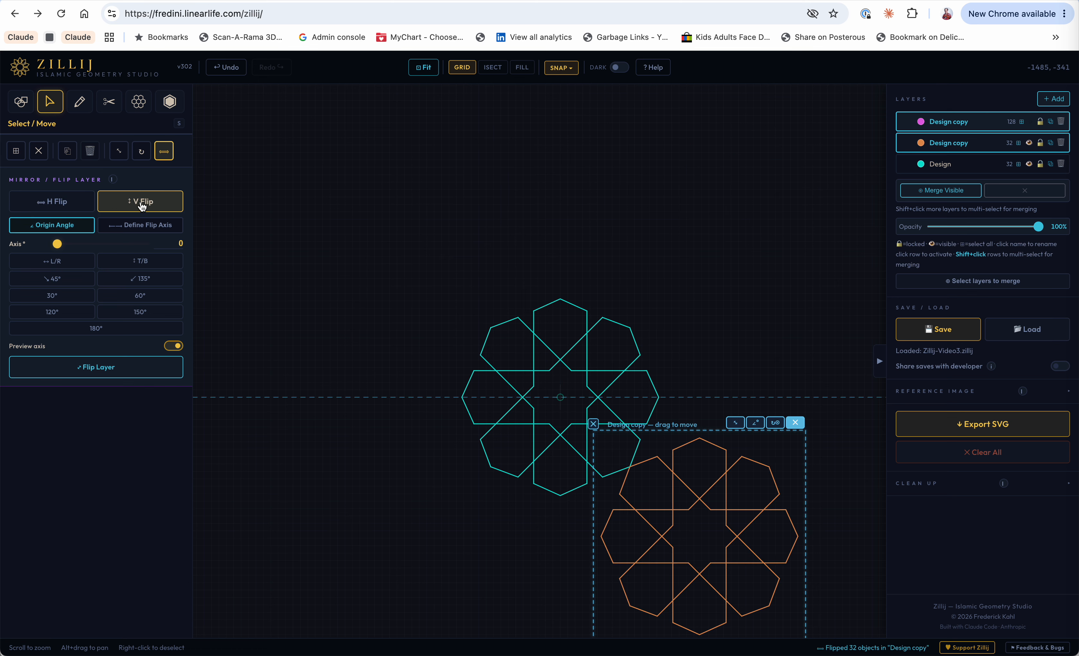
pyautogui.click(66, 205)
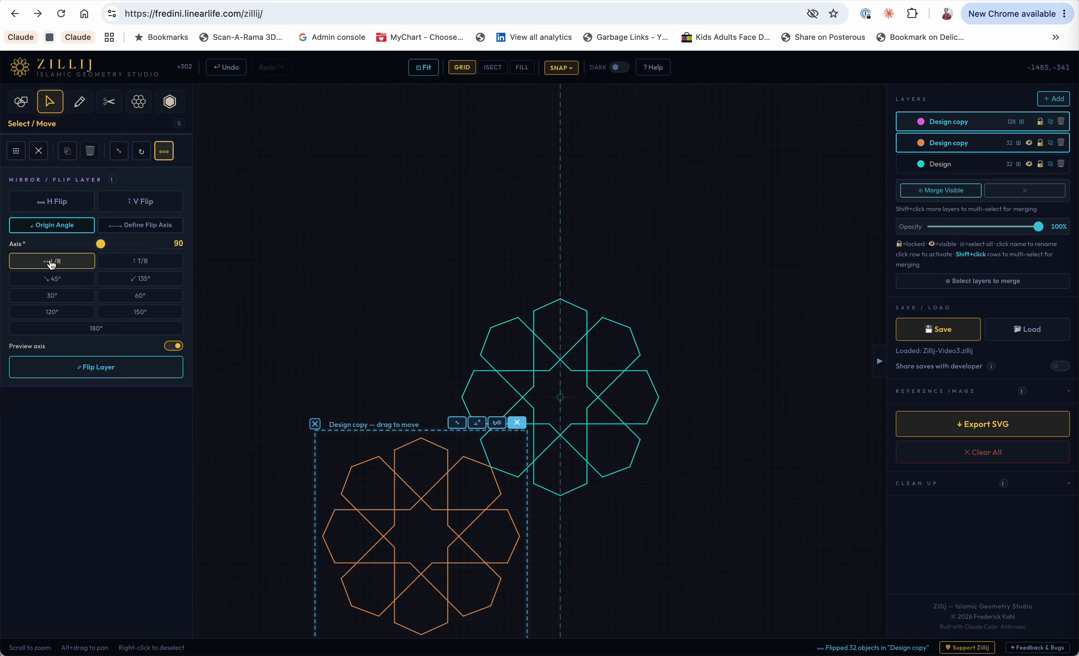
# Flip the orange layer across the 45° axis, and preview the 60° and 180° flip axes
pyautogui.click(50, 285)
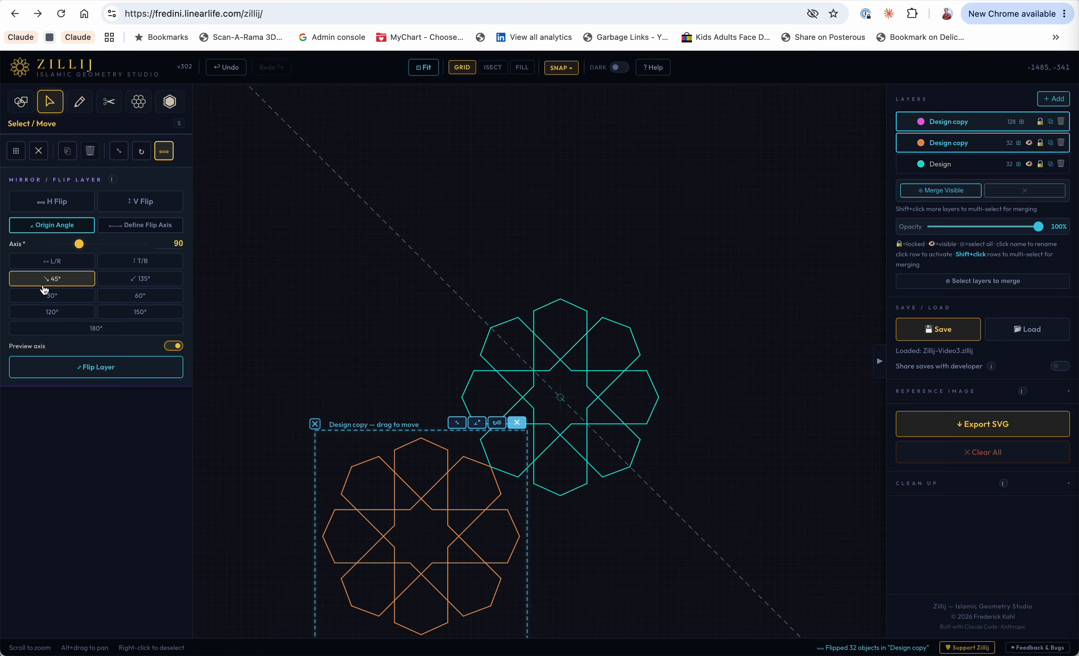
pyautogui.click(73, 375)
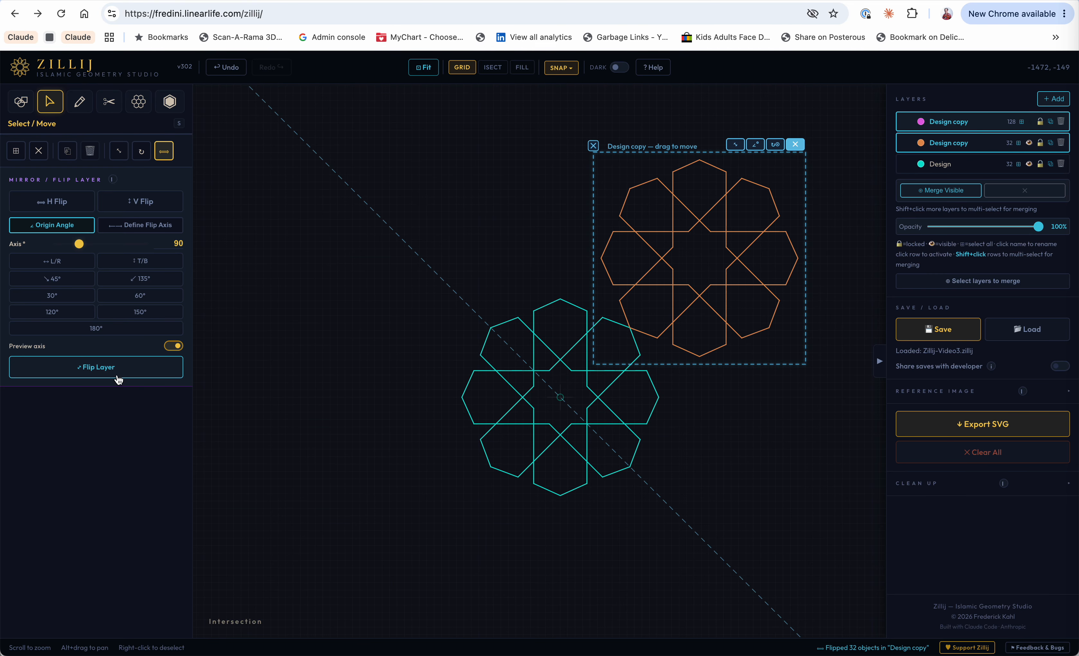
pyautogui.click(136, 298)
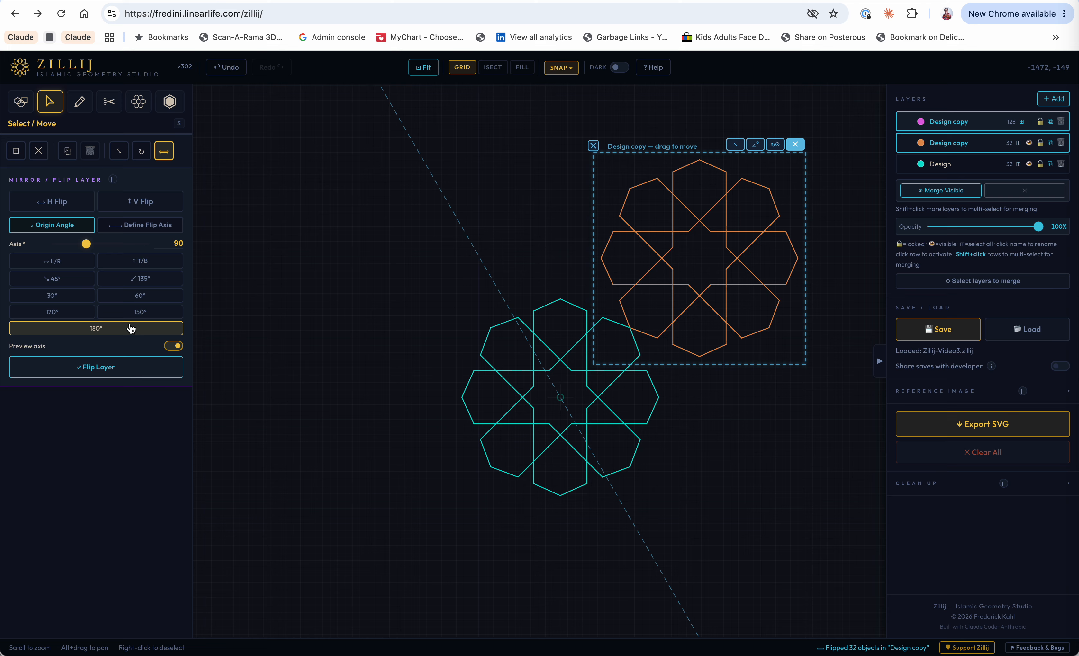
pyautogui.click(109, 328)
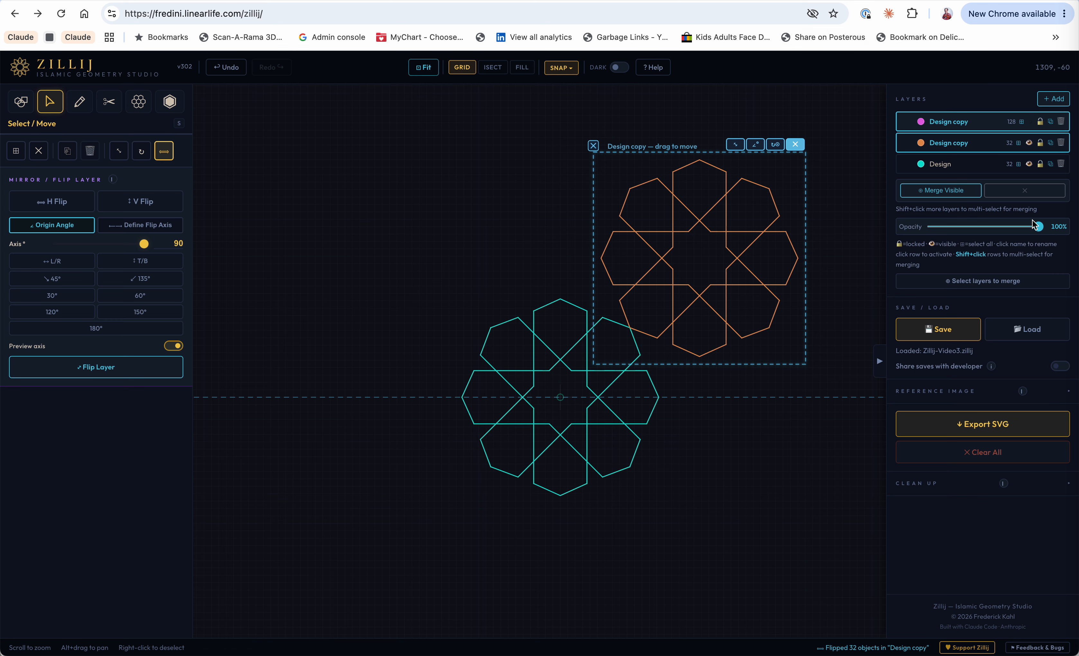
# Duplicate the orange pattern layer in place and flip the copy vertically about the origin
pyautogui.click(1050, 143)
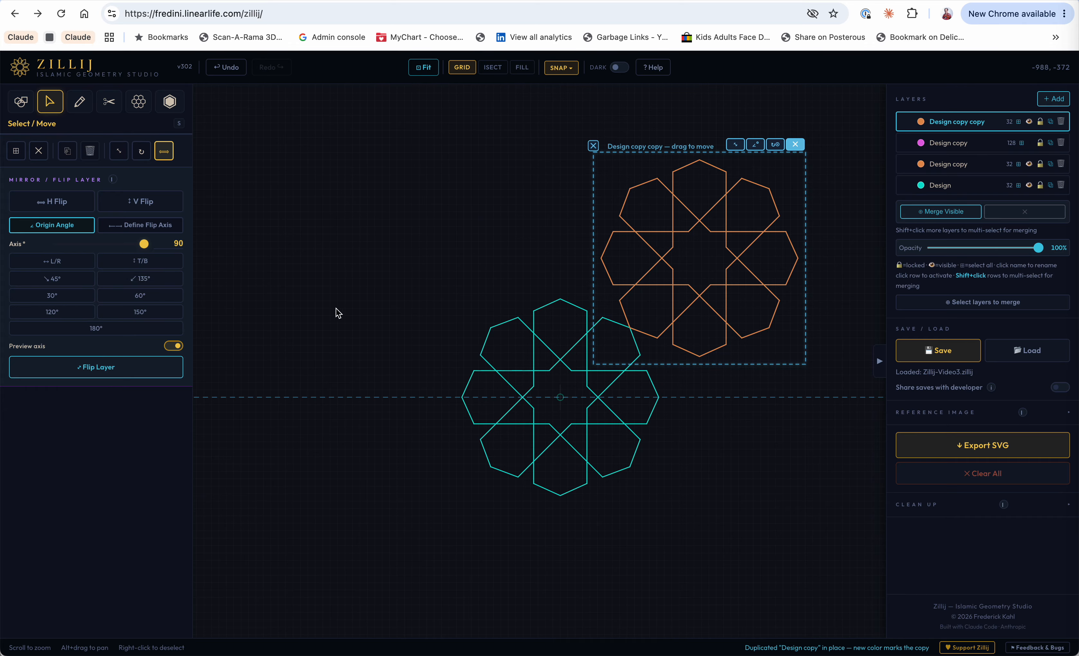
pyautogui.click(140, 203)
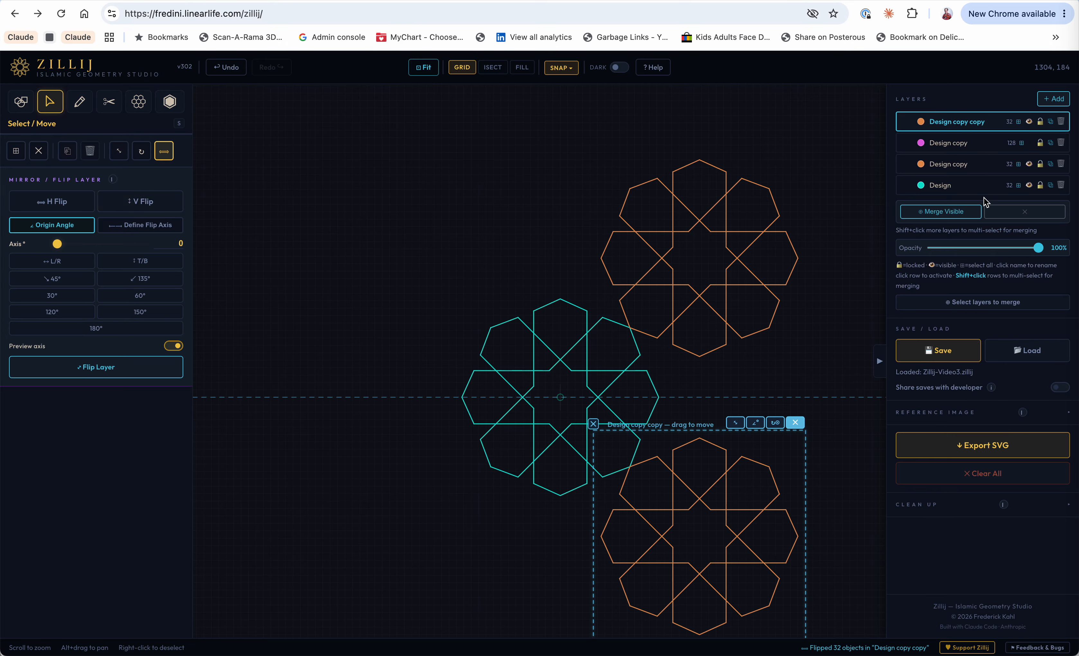
# Merge the vertically flipped copy with the original orange pattern layer
pyautogui.press('shift')
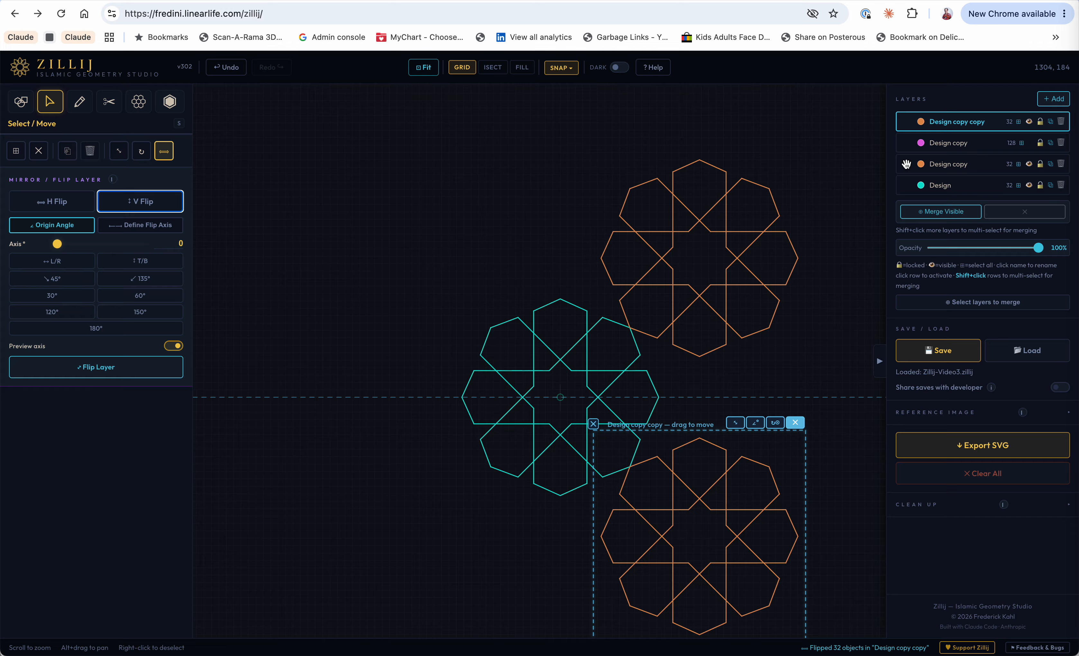
pyautogui.keyDown('shift'); pyautogui.click(906, 163); pyautogui.keyUp('shift')
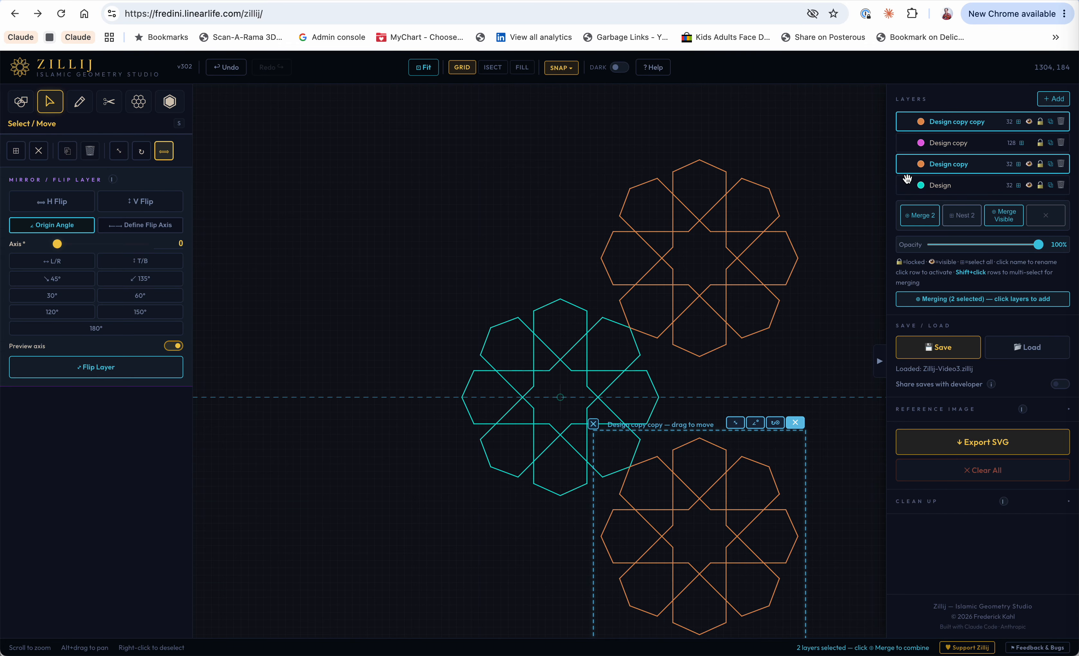
pyautogui.click(921, 216)
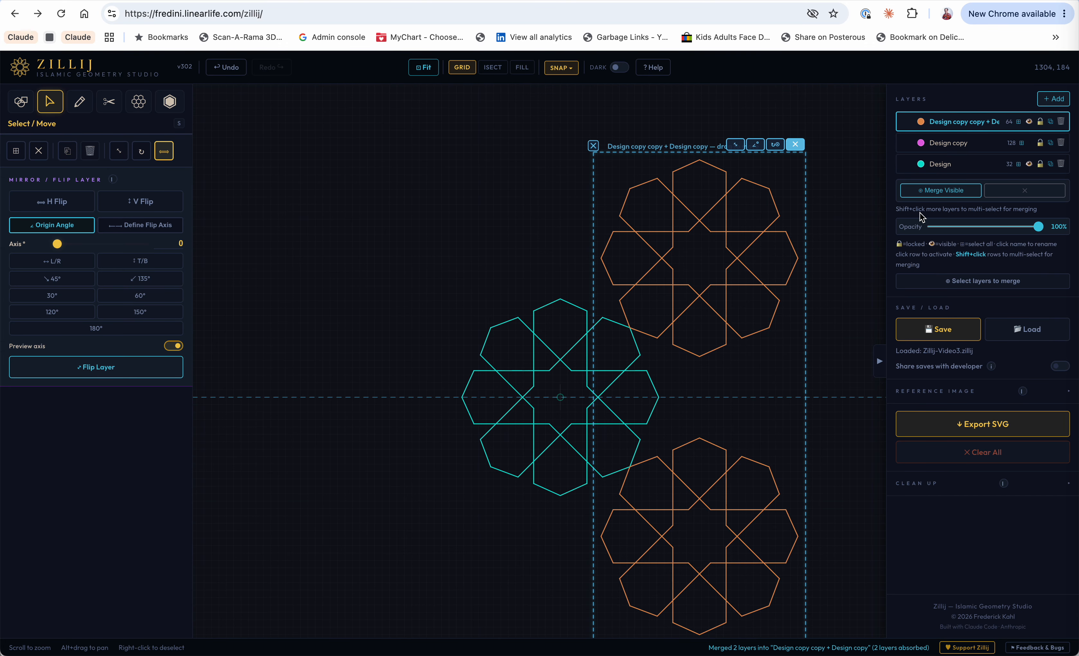
# Duplicate the merged orange layer and flip the copy horizontally about the origin
pyautogui.click(1050, 122)
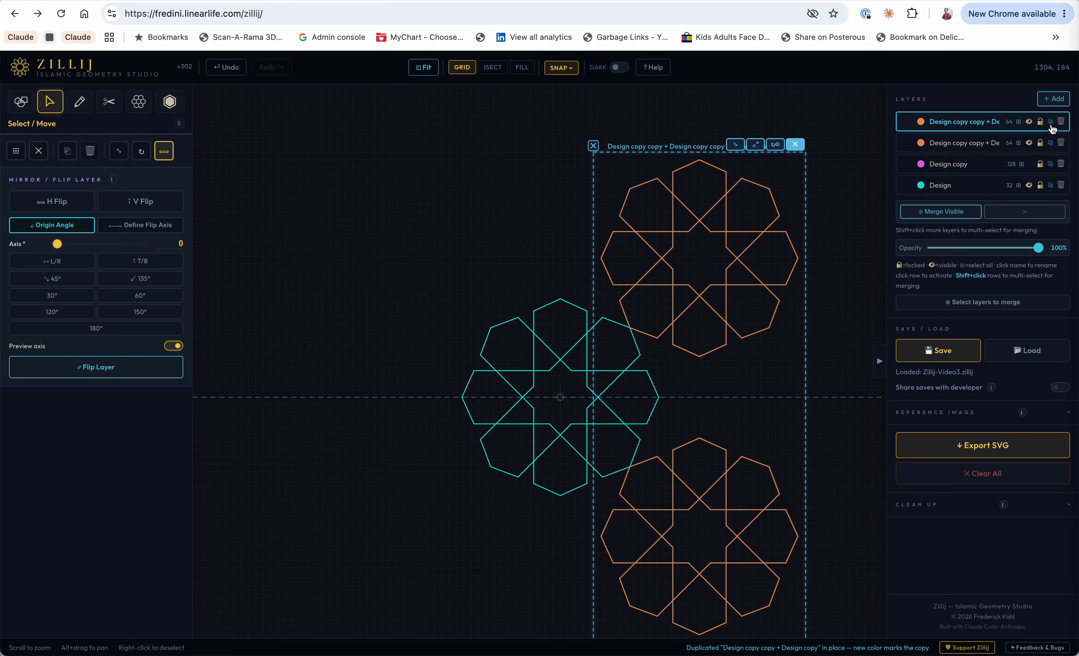
pyautogui.click(55, 214)
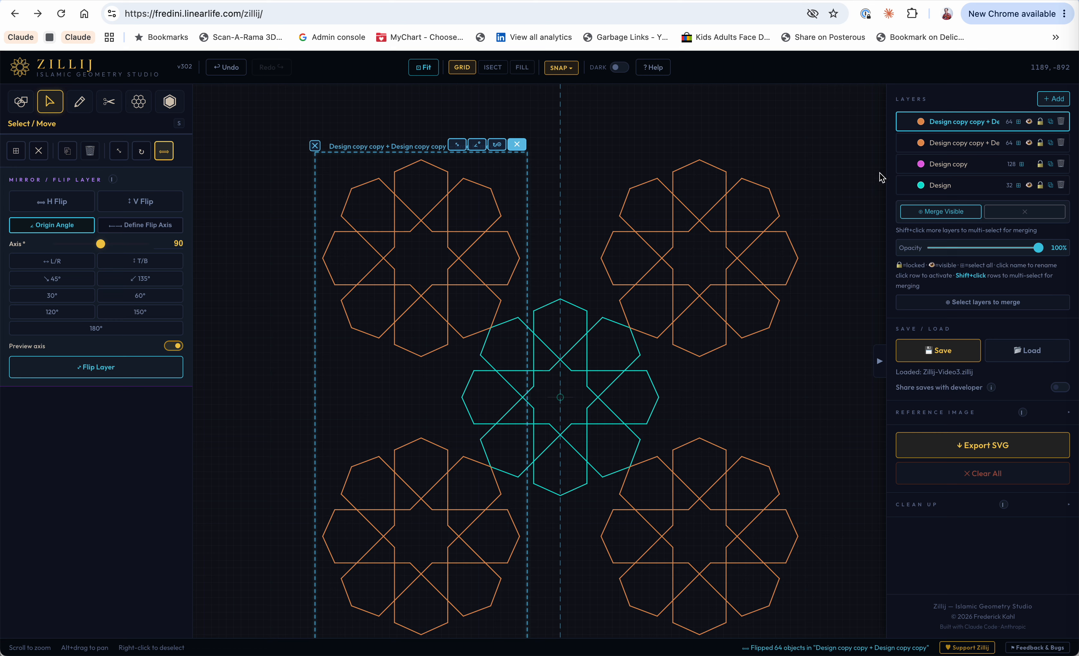
# Hide the original merged orange layer and flip its copy across a two-point axis from the teal pattern's left tip to its upper-right petal's lower outer vertex
pyautogui.click(1030, 144)
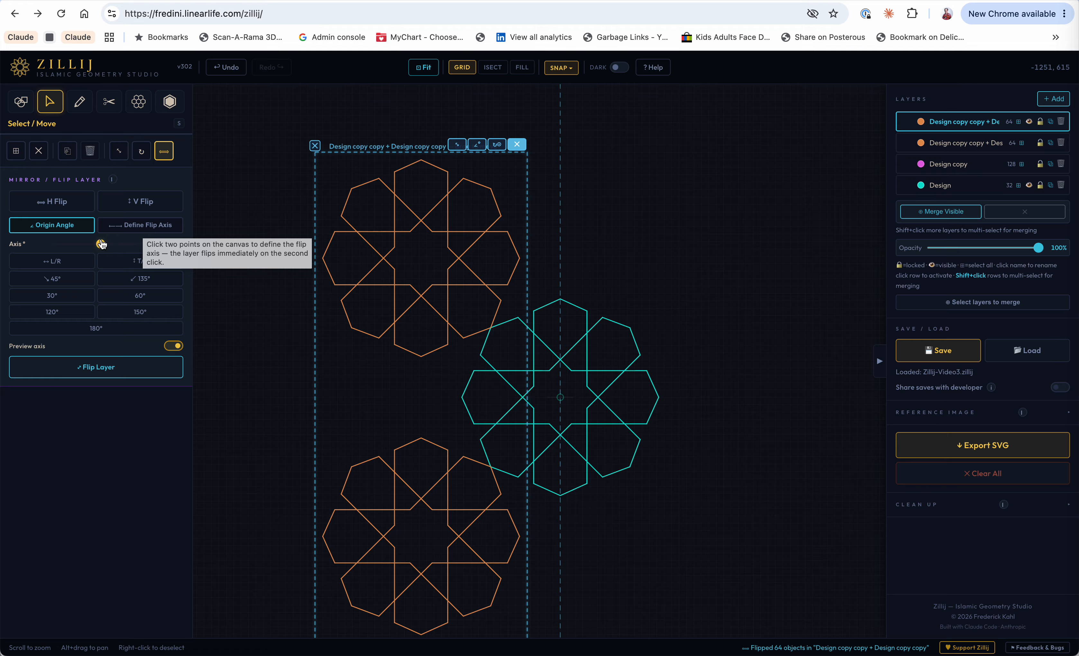
pyautogui.click(132, 226)
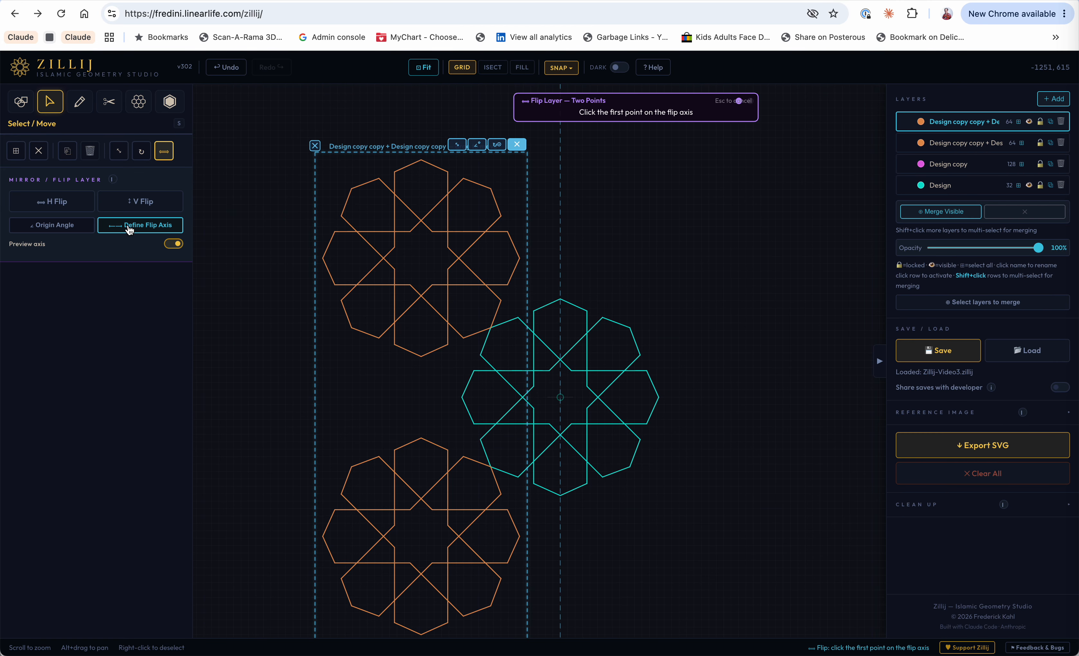
pyautogui.click(462, 398)
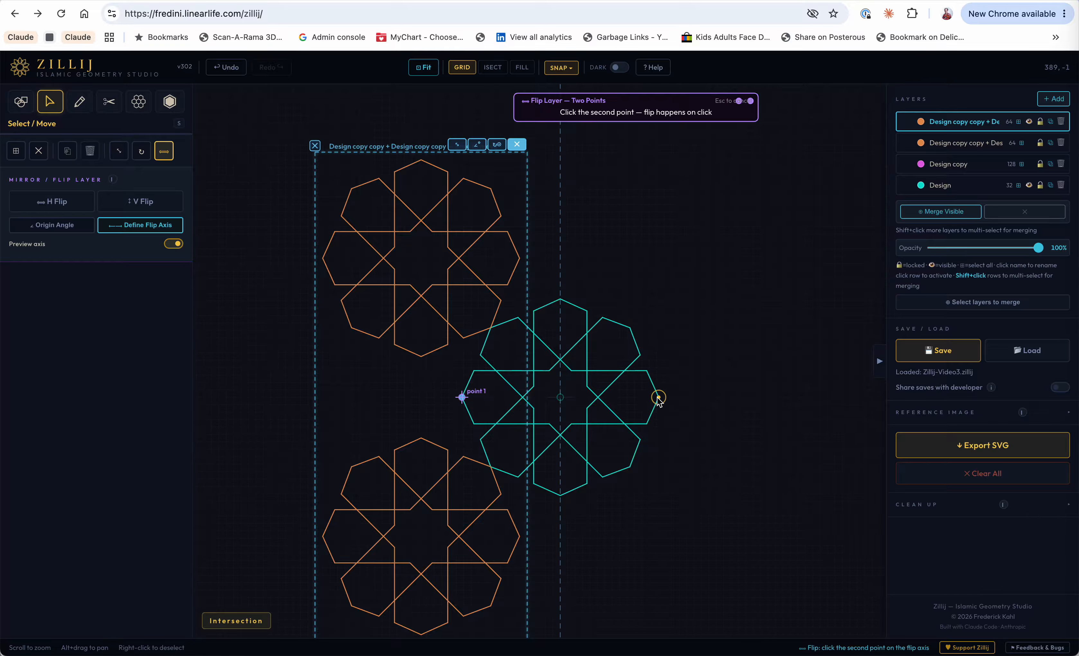
pyautogui.click(640, 356)
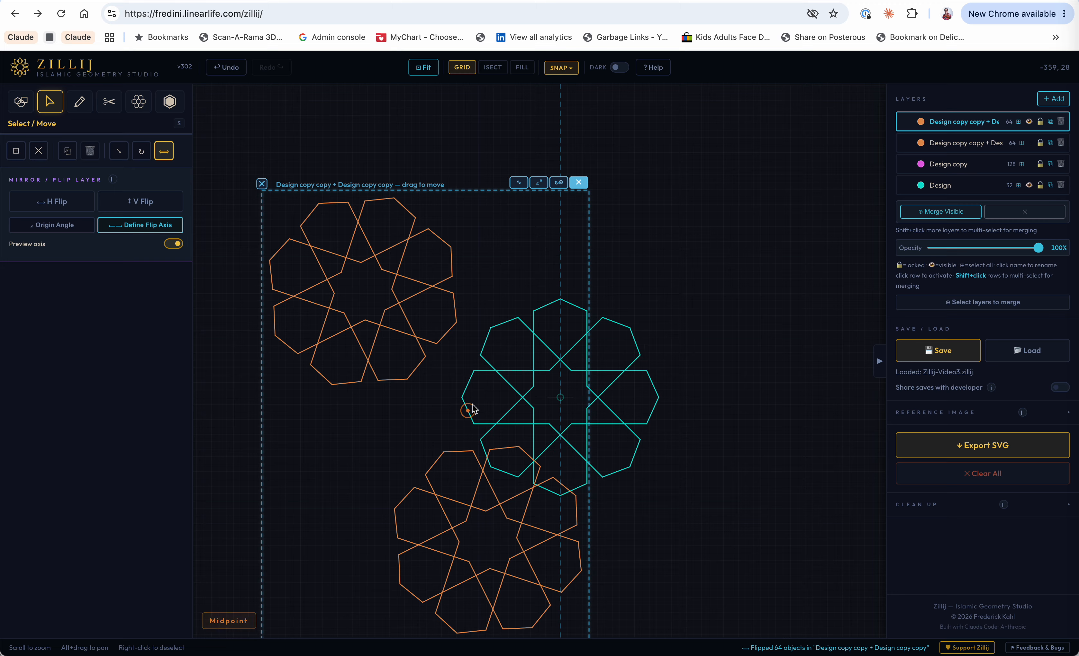
# Flip the orange layer across an axis through the teal intersections directly left of and above the centre, and set its opacity to 25%
pyautogui.click(134, 225)
pyautogui.click(523, 398)
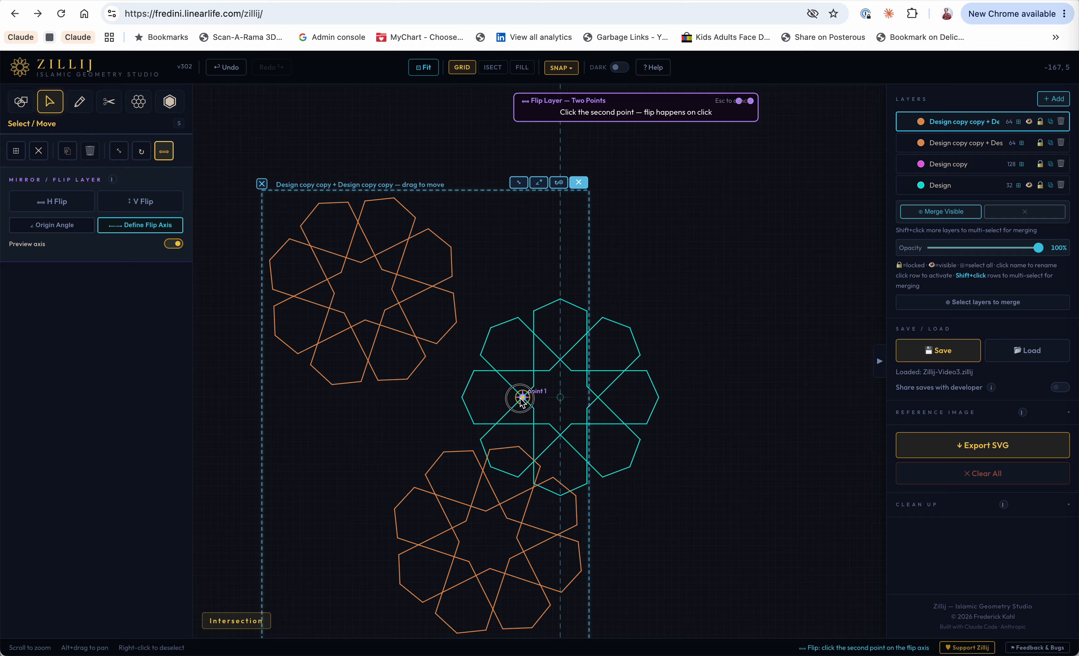
pyautogui.click(563, 357)
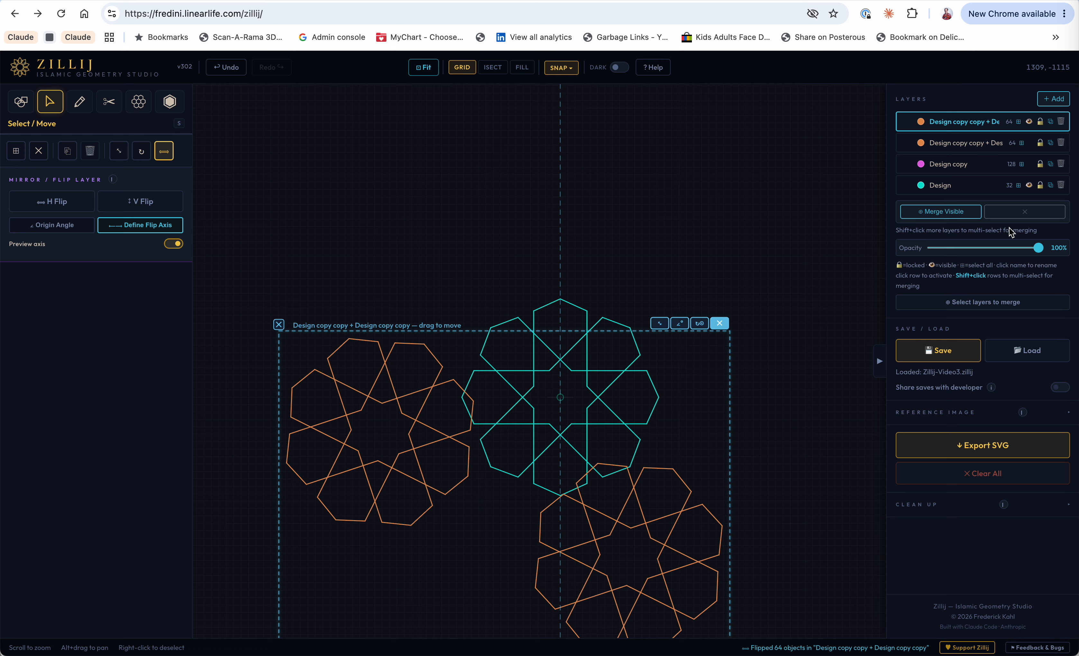
pyautogui.moveTo(1037, 257); pyautogui.dragTo(957, 259)
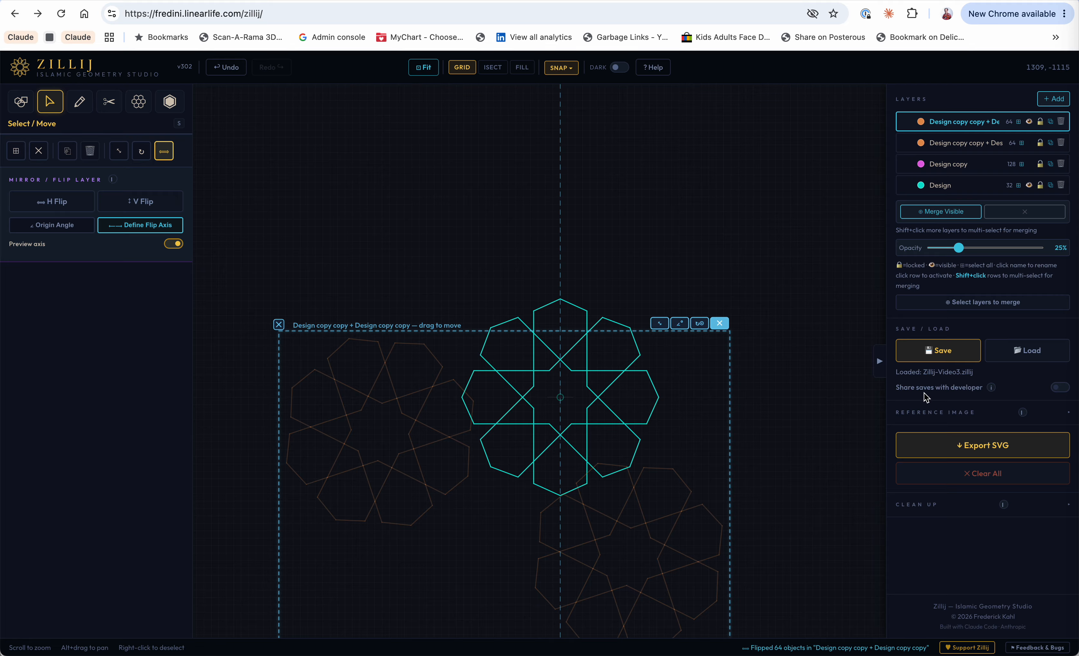
# Load IMG_2590.jpg from the Downloads folder as the reference image
pyautogui.moveTo(1021, 414)
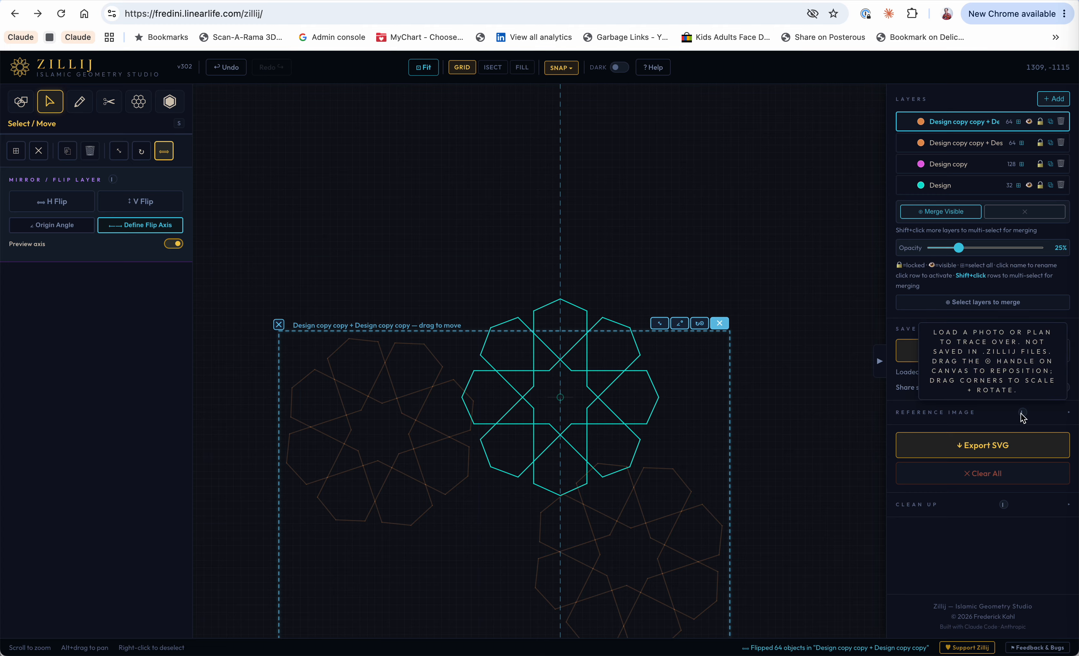
pyautogui.click(1023, 416)
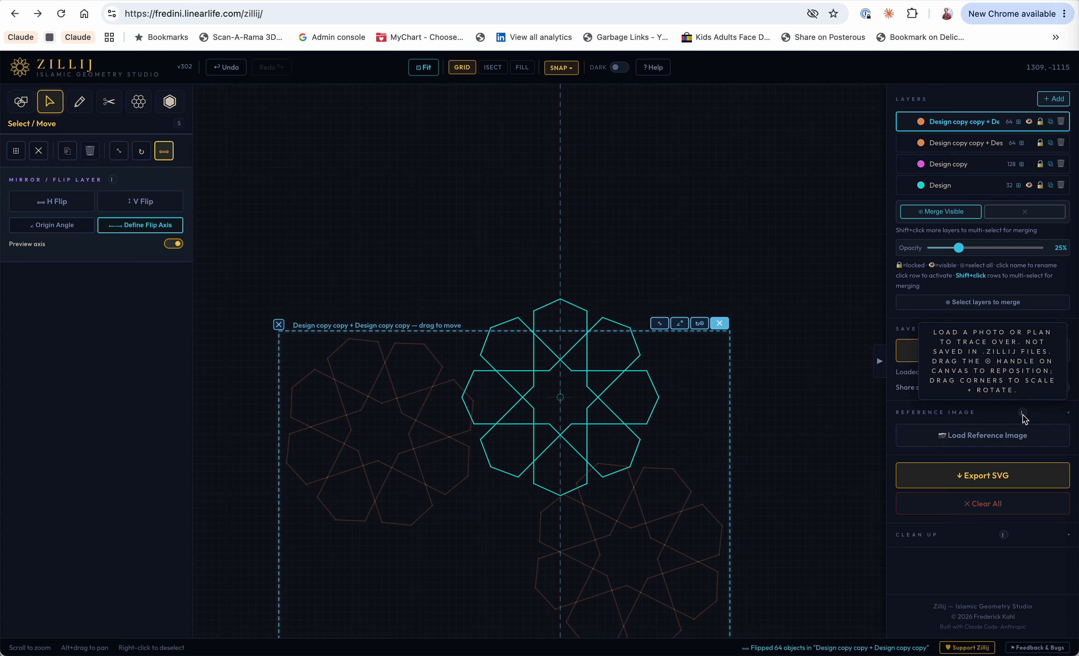
pyautogui.click(998, 439)
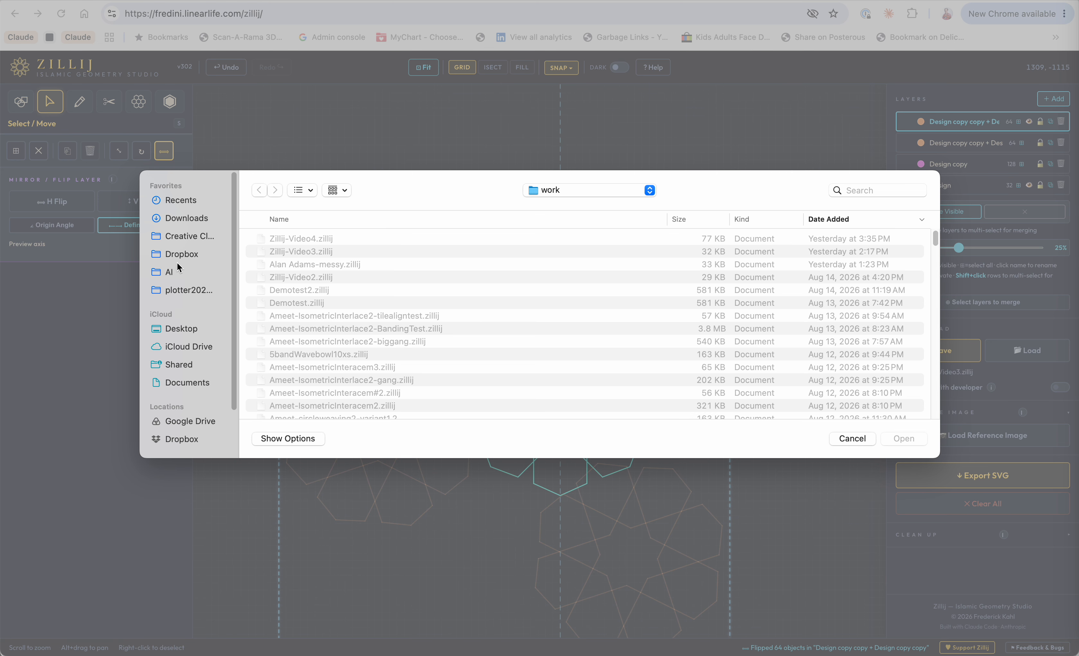
pyautogui.click(178, 218)
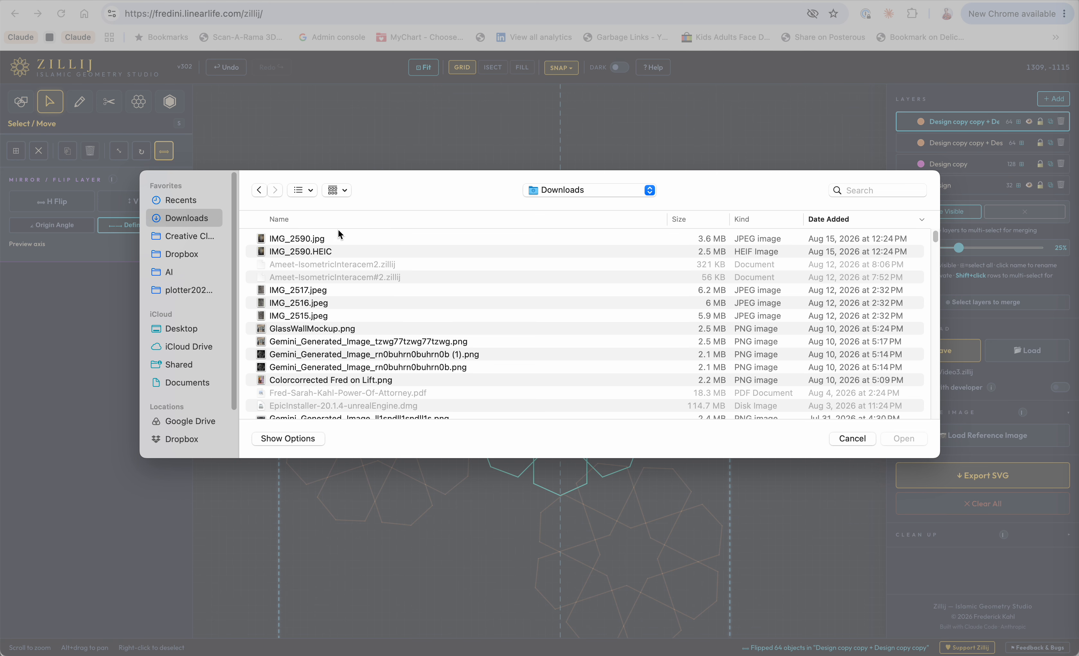
pyautogui.click(314, 237)
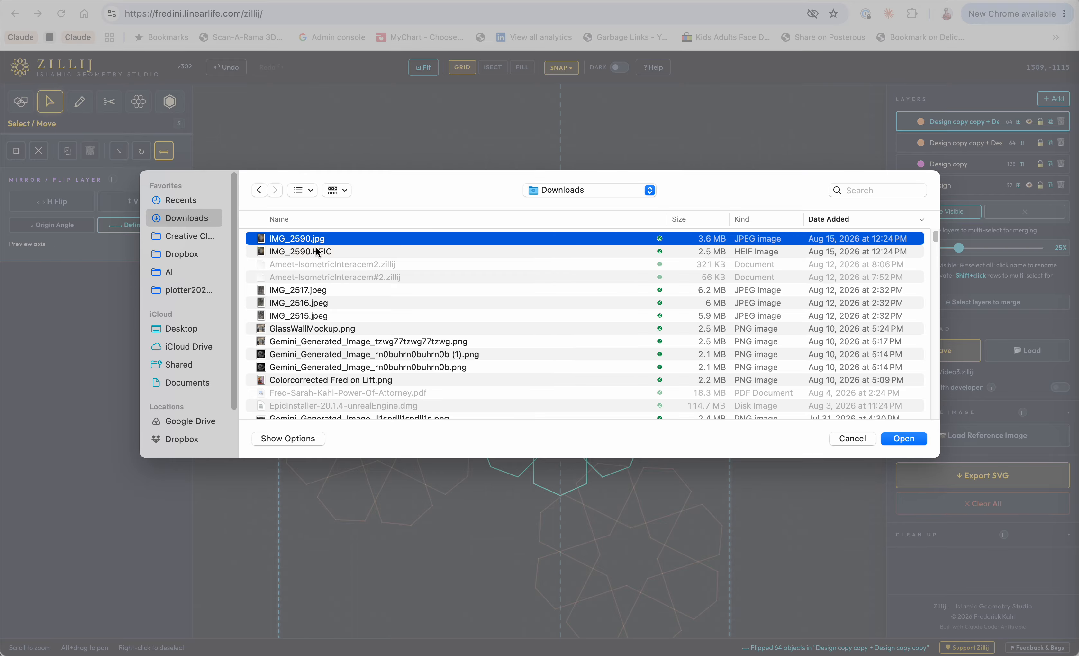
pyautogui.press('space')
pyautogui.press('space')
pyautogui.click(903, 438)
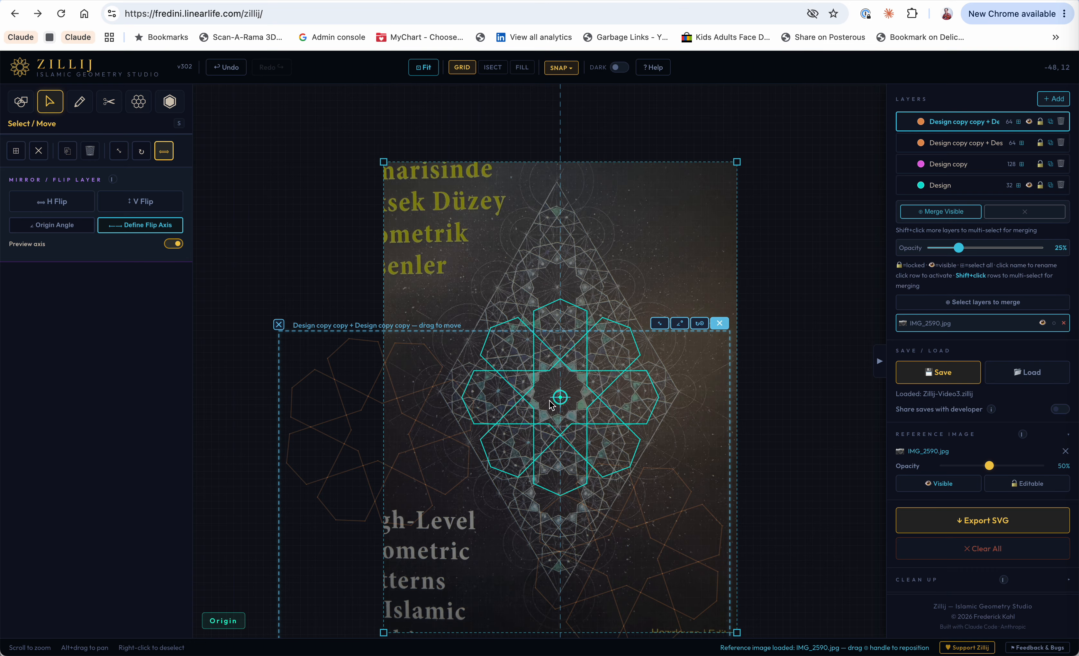
# Nudge the faded orange layer downwards in small increments over the reference image
pyautogui.scroll(5, 550, 405)
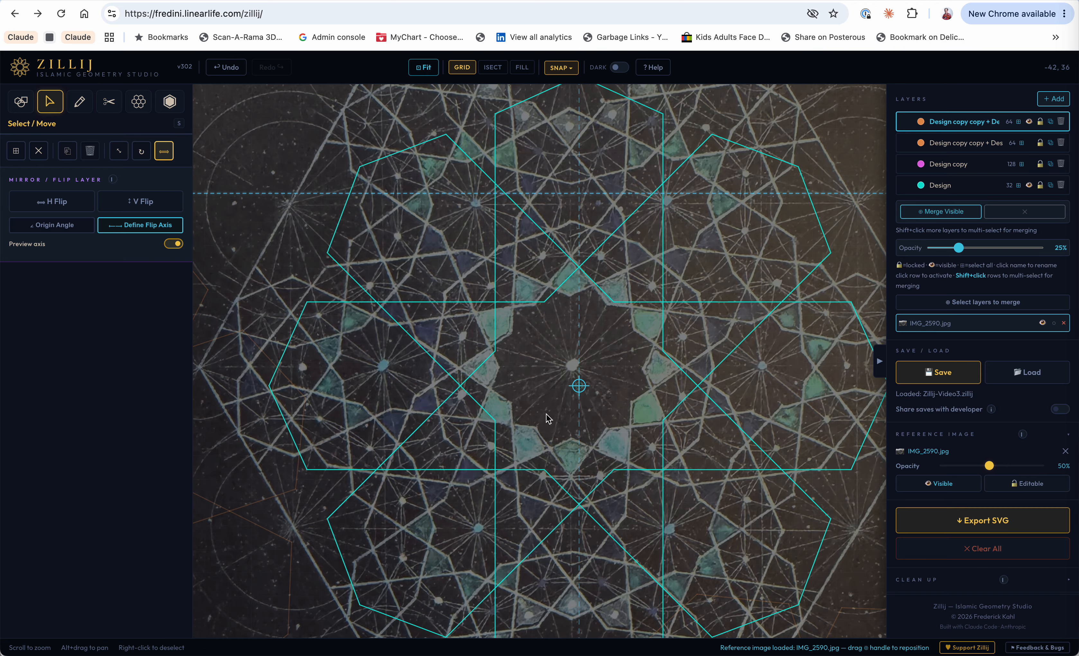
pyautogui.press('Down')
pyautogui.press('Down')
pyautogui.press('Down')
pyautogui.press('Down')
pyautogui.press('Down')
pyautogui.press('Down')
pyautogui.press('Down')
pyautogui.press('Down')
pyautogui.press('Down')
pyautogui.press('Down')
pyautogui.press('Down')
pyautogui.press('Down')
pyautogui.press('Down')
pyautogui.press('Down')
pyautogui.press('Down')
pyautogui.press('Down')
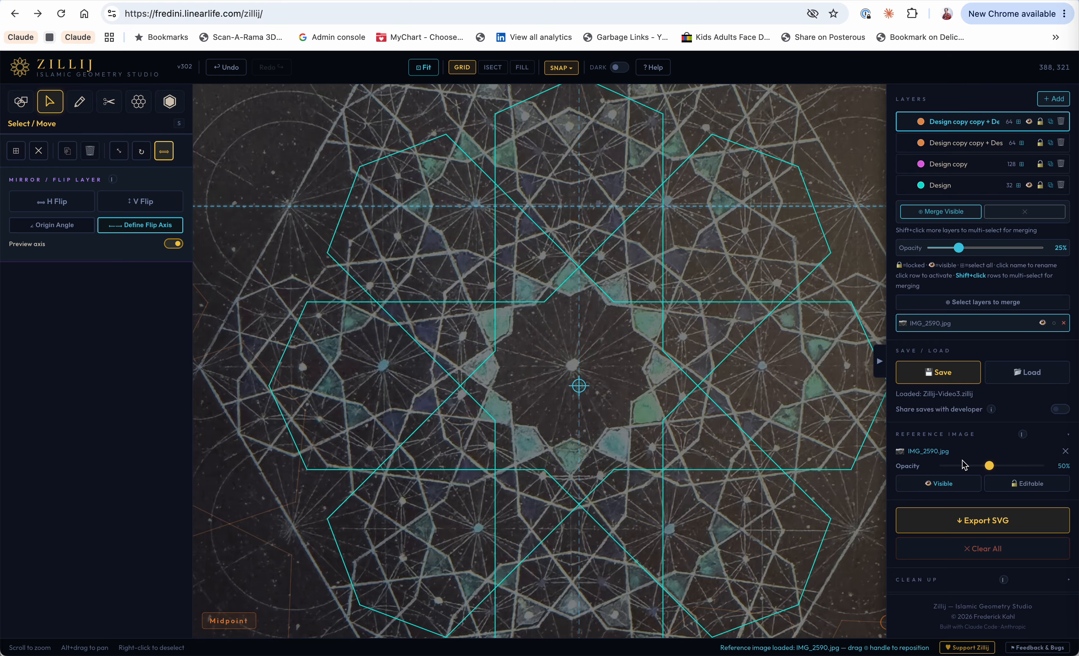
pyautogui.scroll(-5, 594, 389)
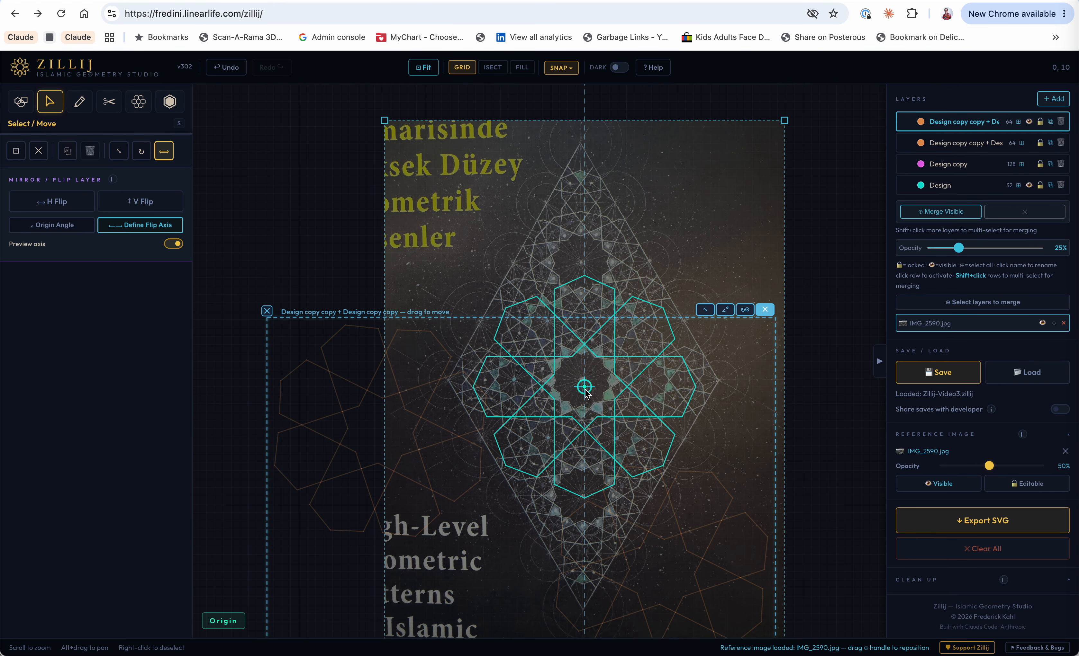
pyautogui.press('Down')
pyautogui.press('Down')
pyautogui.press('Down')
pyautogui.press('Down')
pyautogui.press('Down')
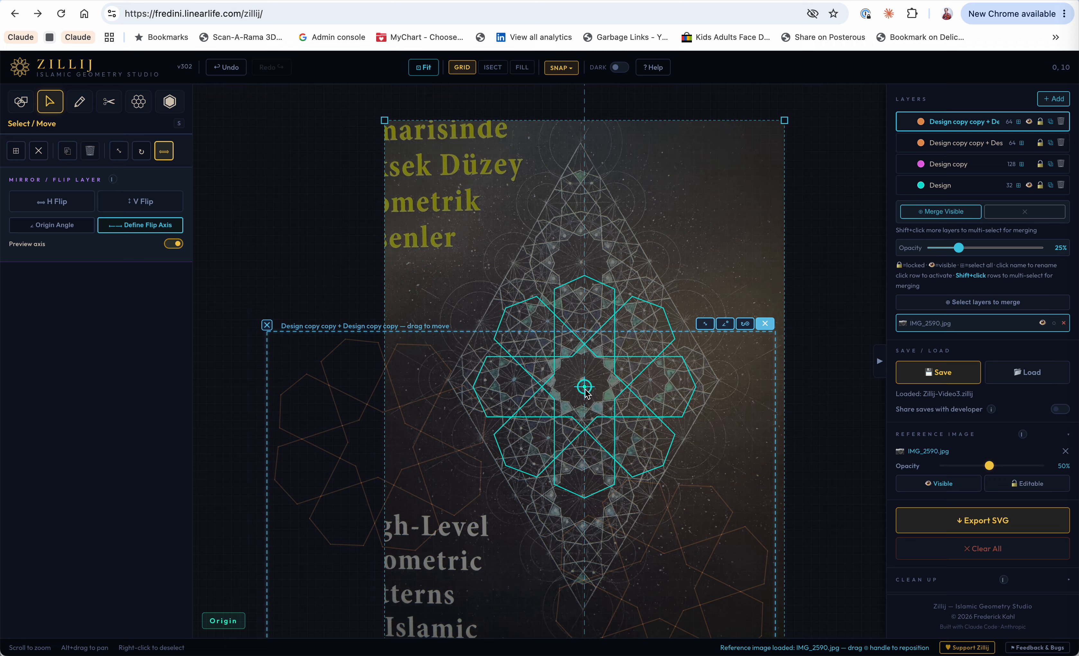
# Nudge the faded orange layer back upwards in small increments and deselect it
pyautogui.press('Up')
pyautogui.press('Up')
pyautogui.press('Up')
pyautogui.press('Up')
pyautogui.press('Up')
pyautogui.press('Up')
pyautogui.press('Up')
pyautogui.press('Up')
pyautogui.press('Up')
pyautogui.press('Up')
pyautogui.press('Up')
pyautogui.press('Up')
pyautogui.press('Up')
pyautogui.click(494, 178)
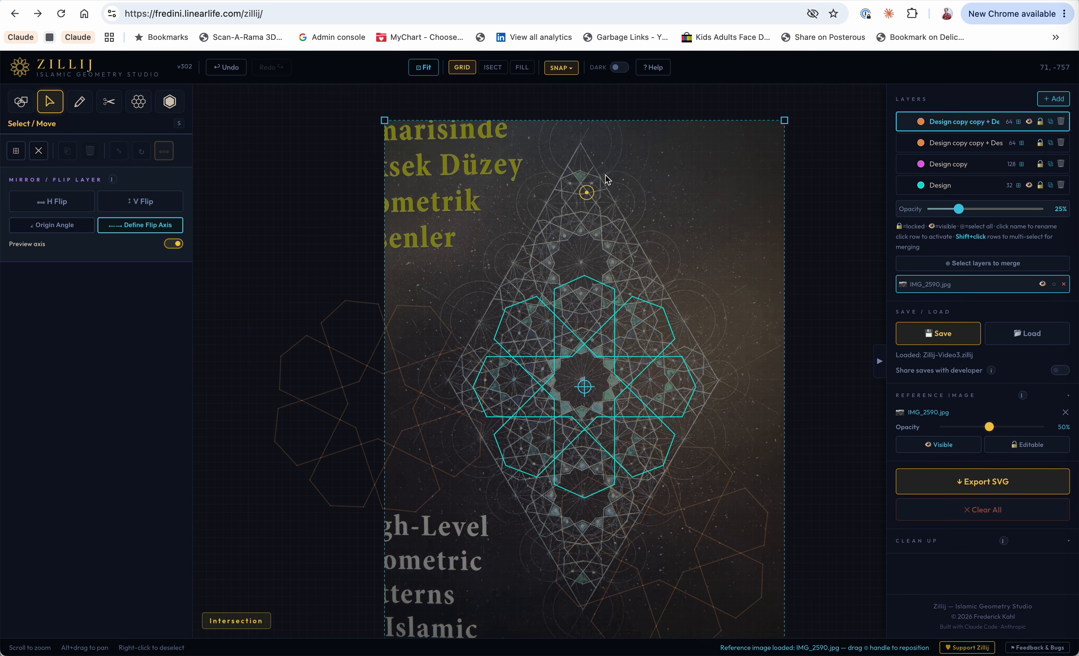
# Nudge the reference image downwards in small increments until its central star is level with the teal design's centre
pyautogui.press('Down')
pyautogui.press('Down')
pyautogui.press('Down')
pyautogui.press('Down')
pyautogui.press('Down')
pyautogui.press('Down')
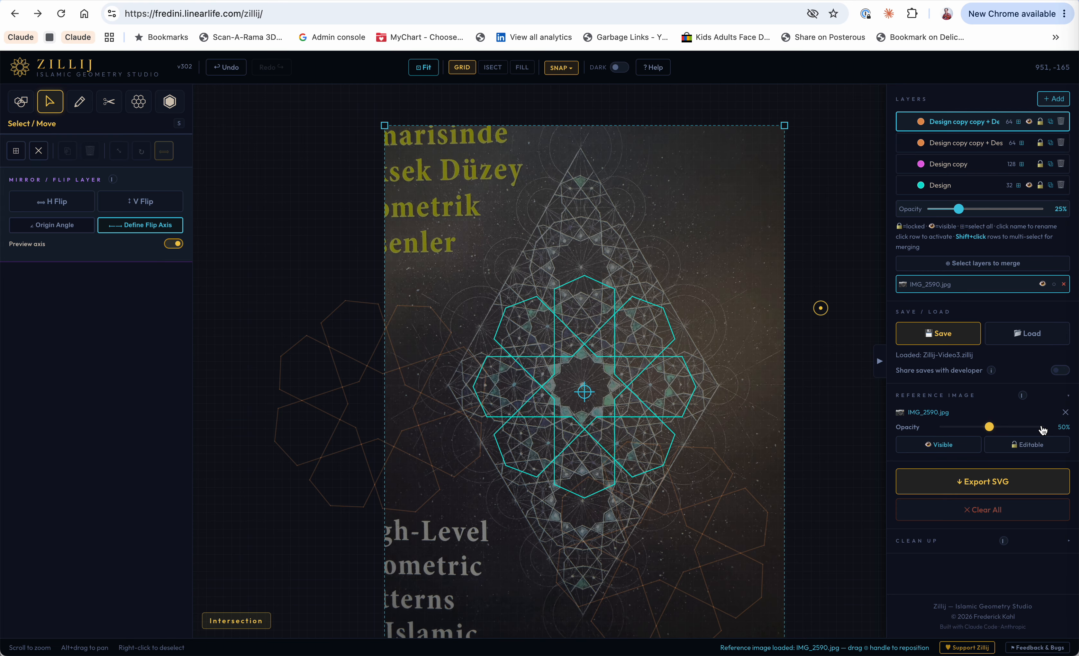
pyautogui.press('Down')
pyautogui.press('Down')
pyautogui.press('Down')
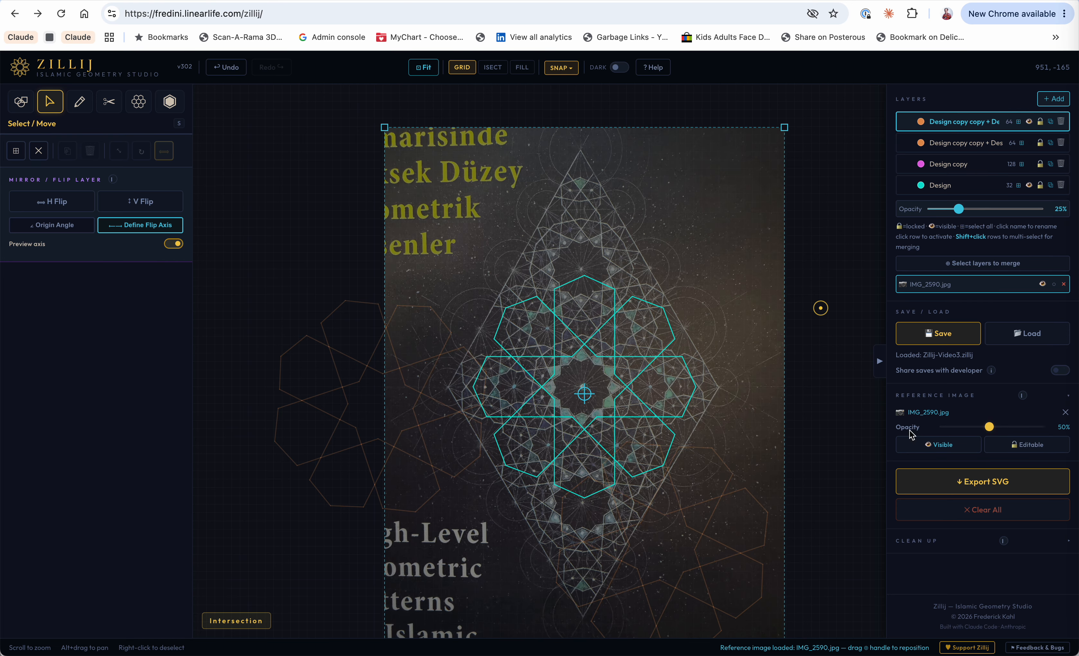
# Nudge the reference image to the right in small increments until its star centre lines up horizontally with the origin
pyautogui.scroll(8, 582, 398)
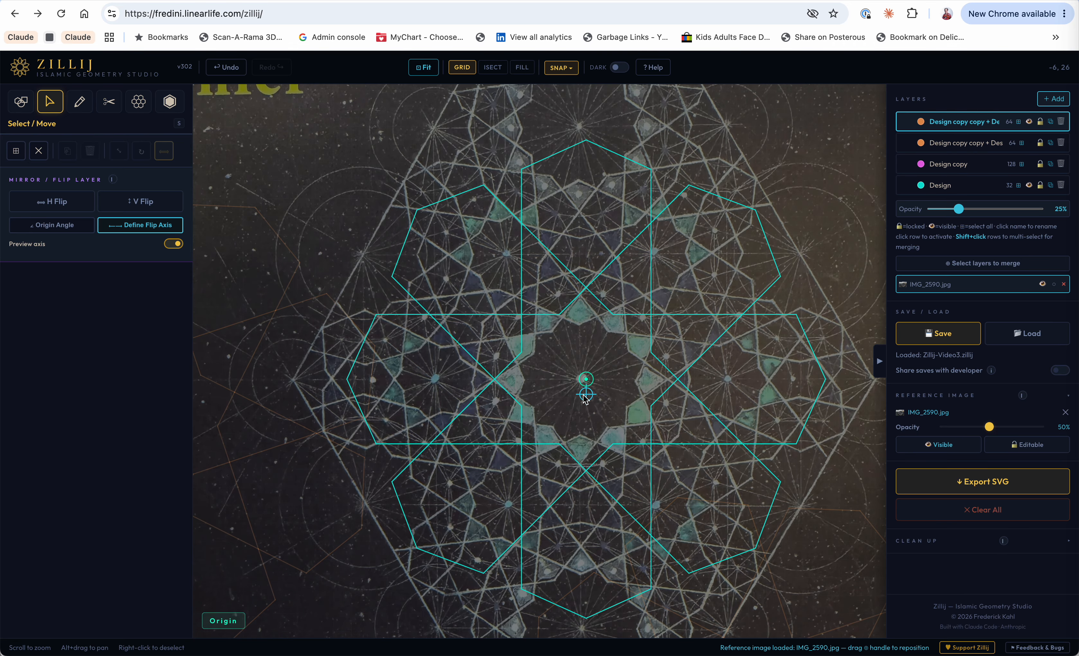
pyautogui.scroll(4, 582, 400)
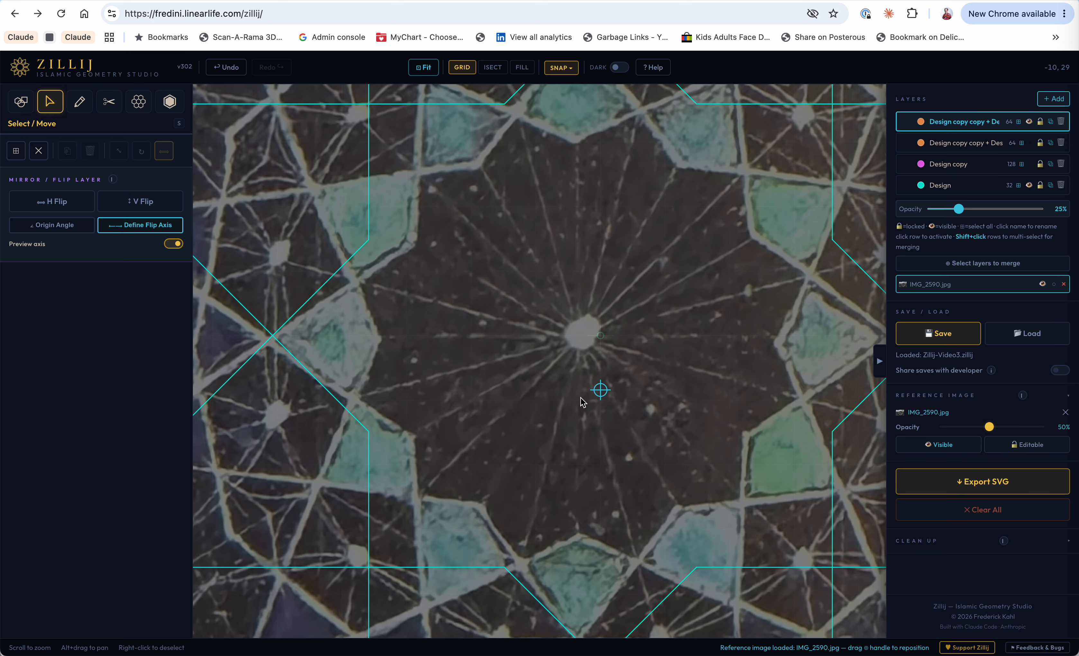
pyautogui.press('Right')
pyautogui.press('Right')
pyautogui.press('Right')
pyautogui.press('Right')
pyautogui.press('Right')
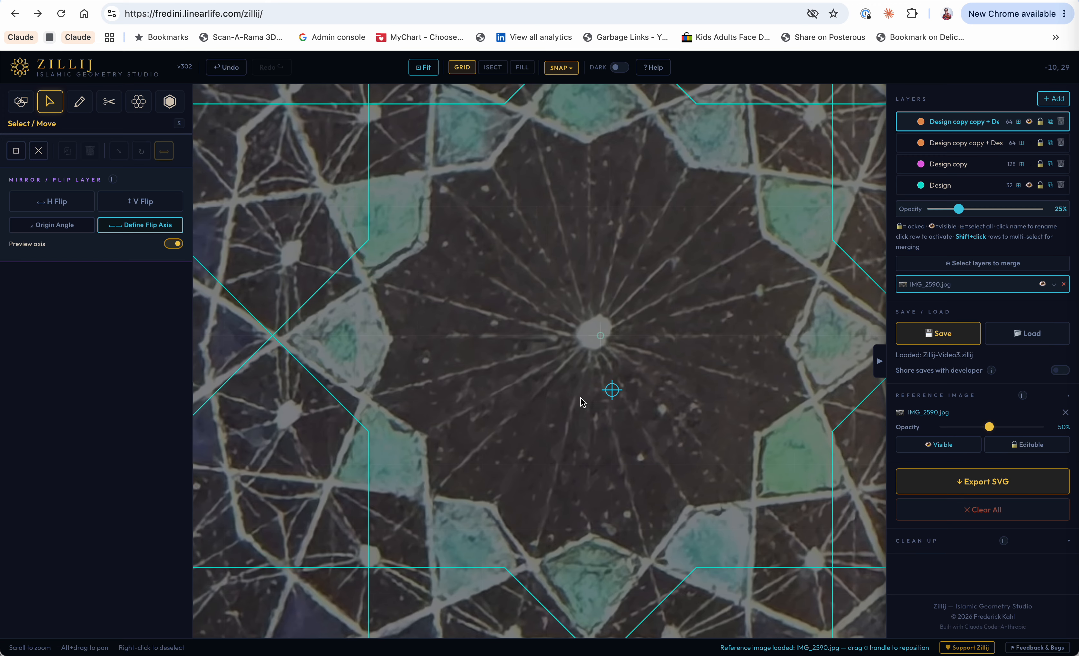
pyautogui.press('Right')
pyautogui.press('Right')
pyautogui.press('Right')
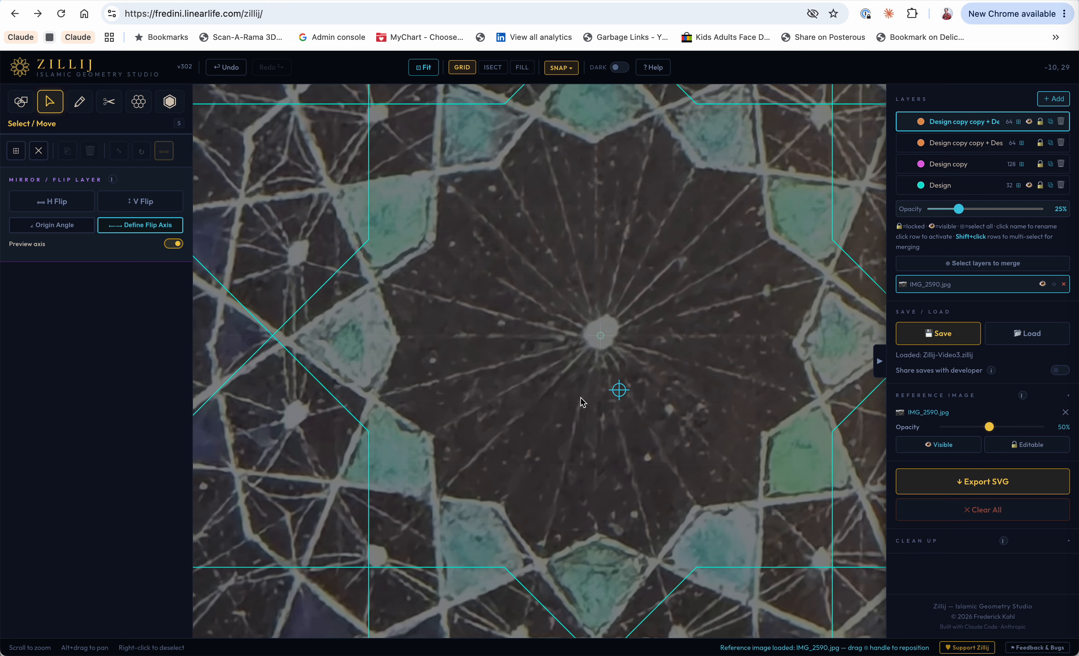
# Fine-tune the reference image with slight upward, rightward and downward nudges to centre its star on the origin
pyautogui.press('Up')
pyautogui.press('Up')
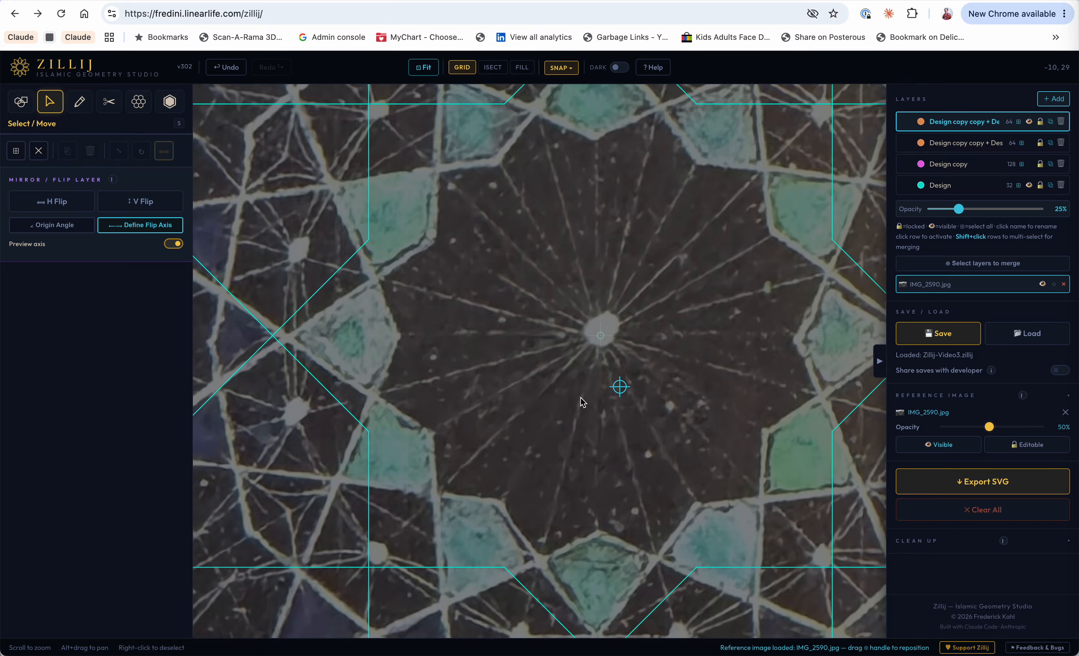
pyautogui.press('Right')
pyautogui.press('Down')
pyautogui.press('Down')
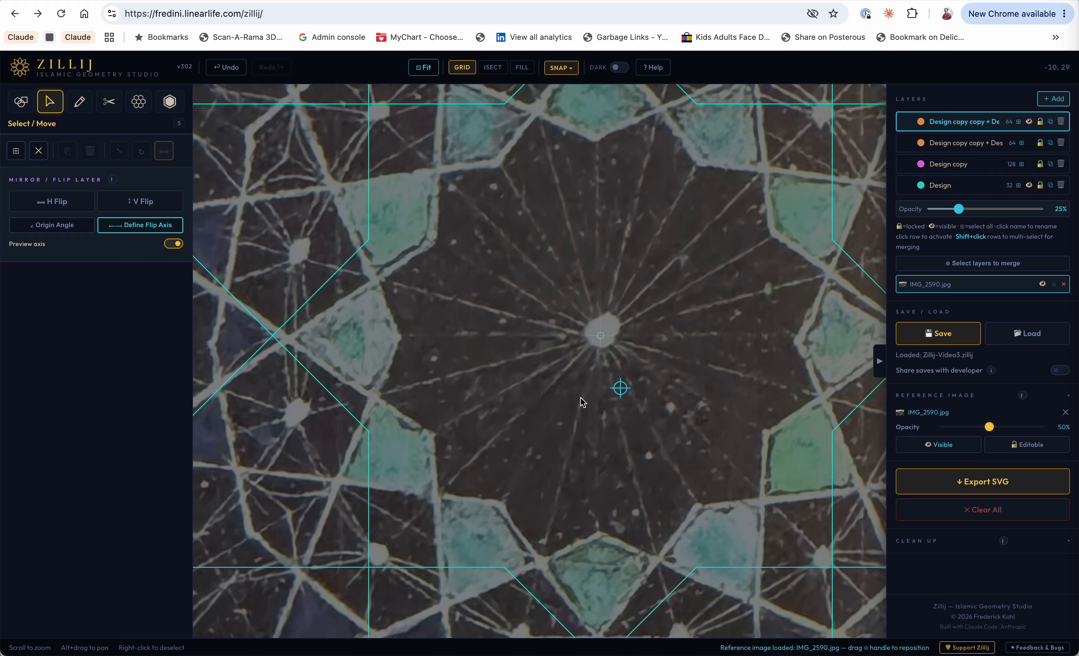
# Lower the reference image's opacity to 29% and lock the image against editing
pyautogui.scroll(-5, 613, 449)
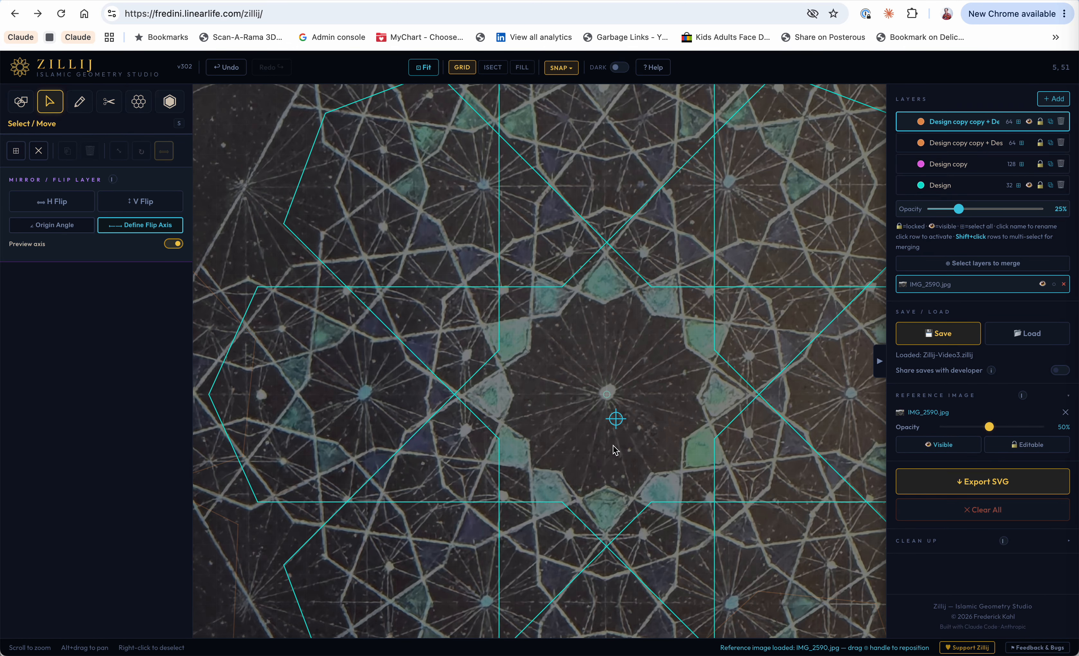
pyautogui.scroll(-5, 614, 449)
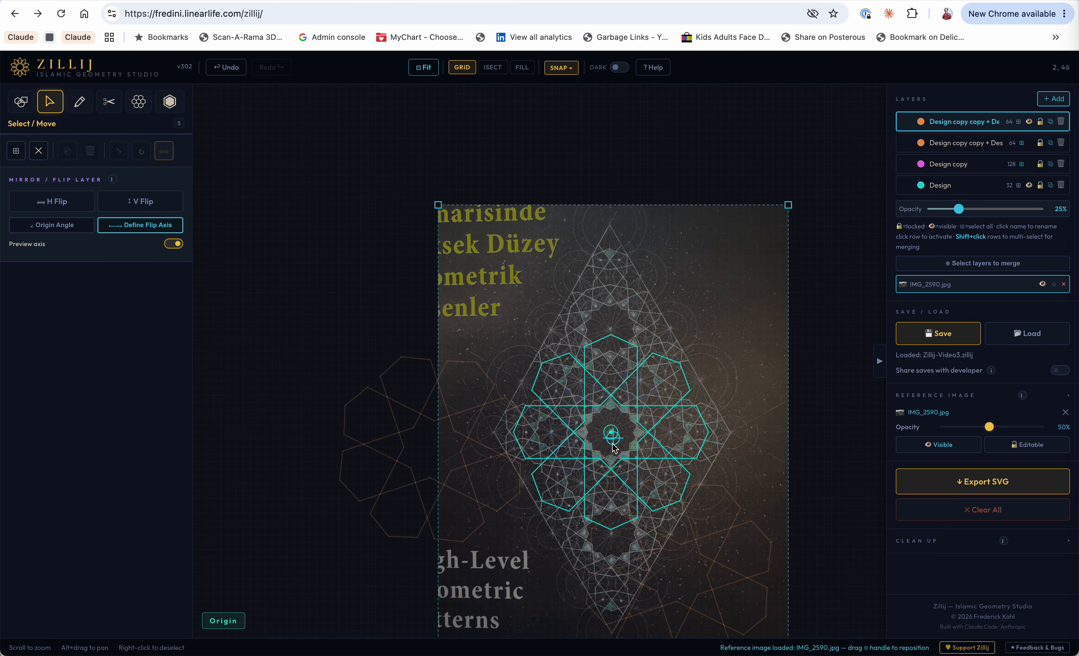
pyautogui.moveTo(991, 425); pyautogui.dragTo(969, 448)
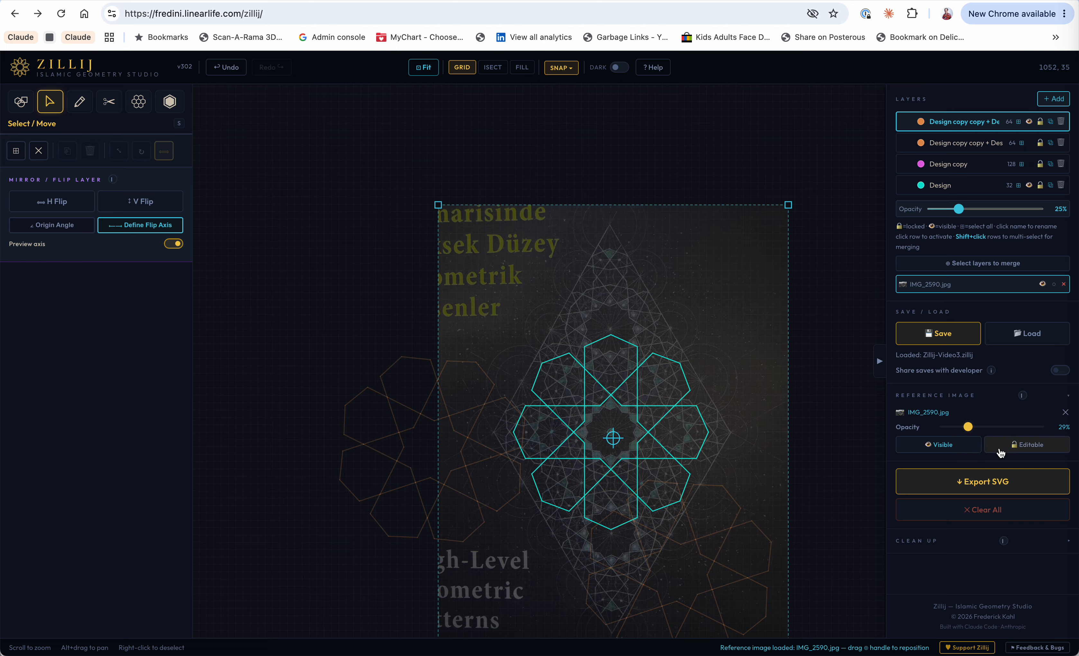
pyautogui.click(1019, 447)
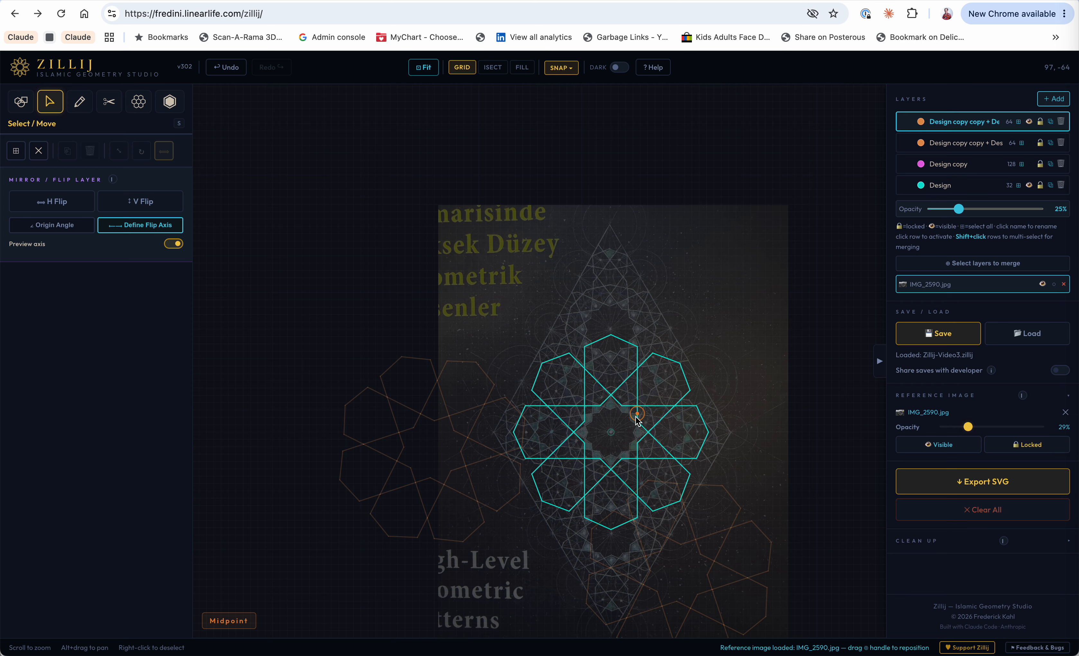
# Inspect the teal design over the locked reference image and switch to the Finish tool for regions and bands
pyautogui.scroll(2, 637, 419)
pyautogui.scroll(5, 637, 420)
pyautogui.scroll(-5, 637, 421)
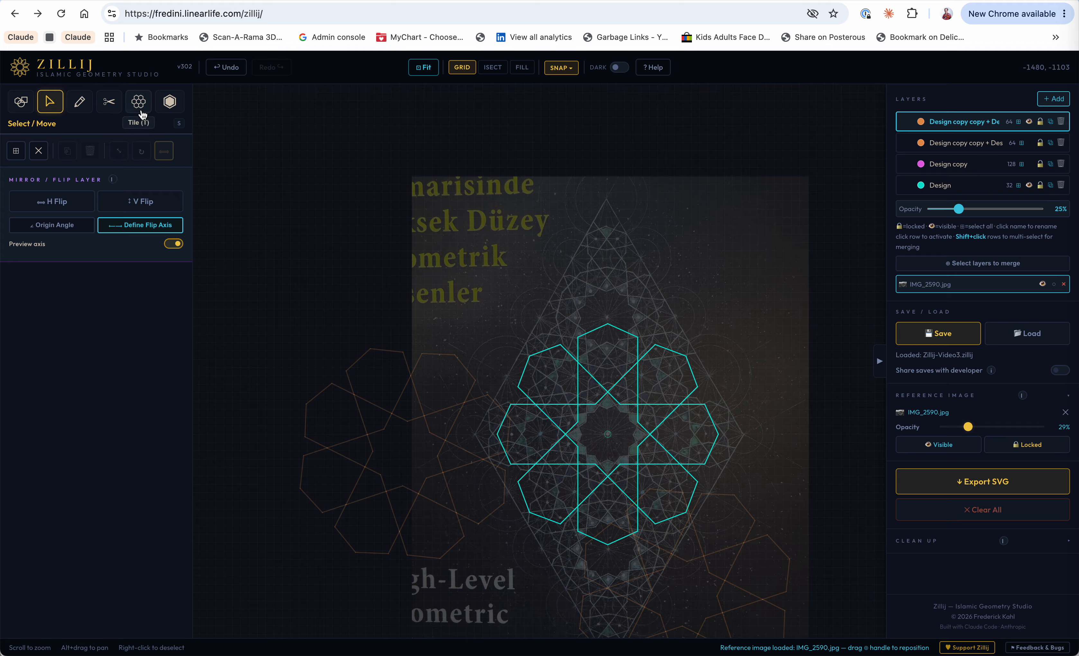
pyautogui.click(168, 105)
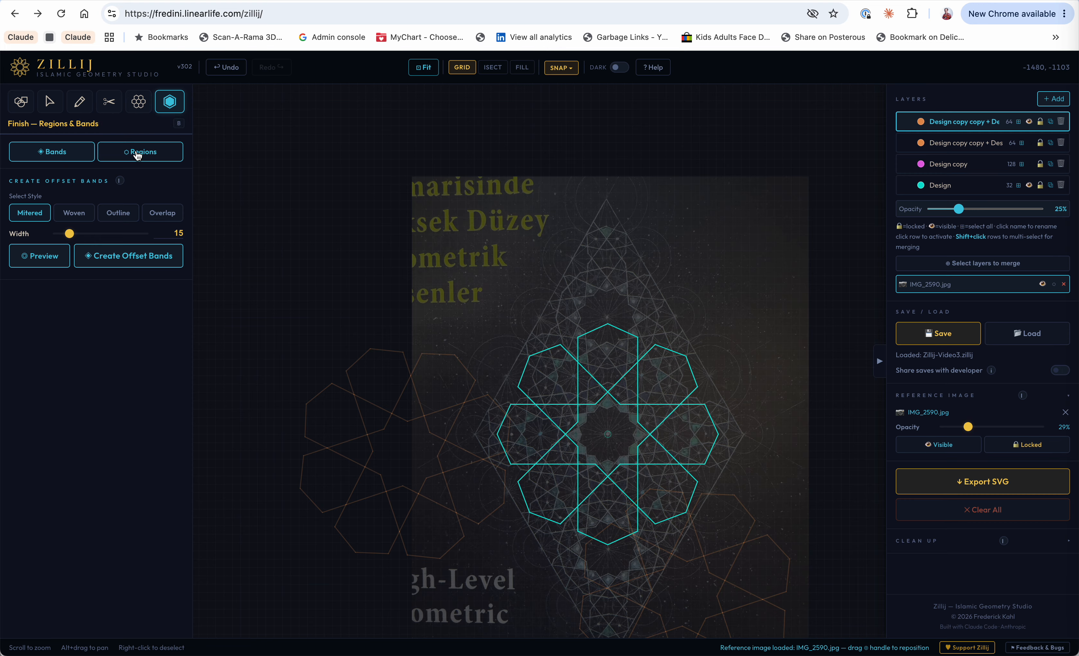